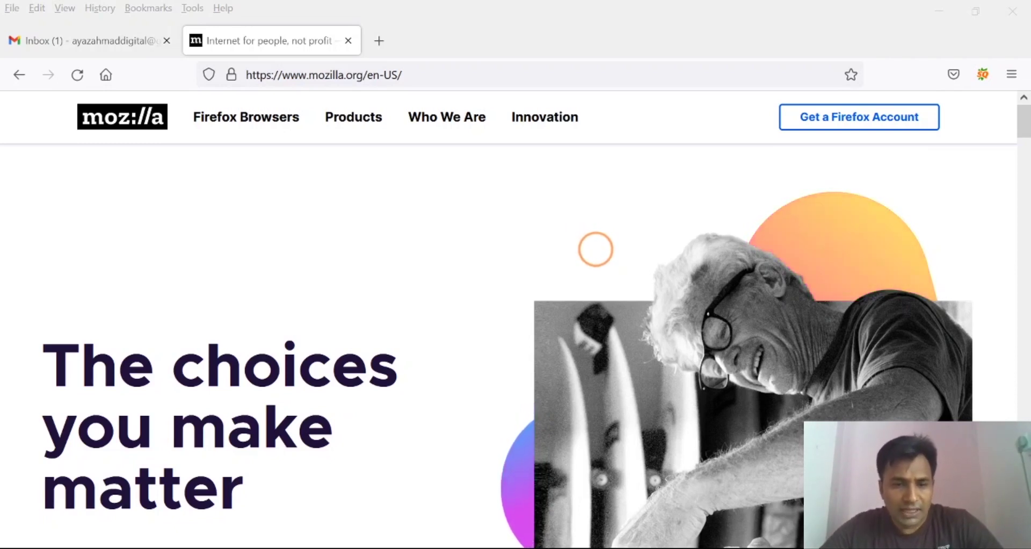
# Open google.com and search for "google ads login".
pyautogui.click(246, 75)
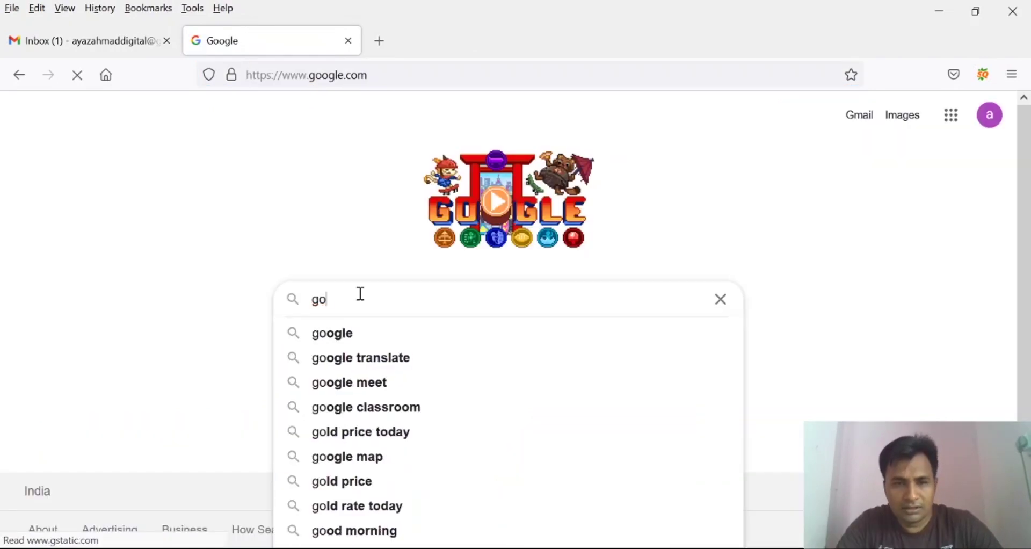
pyautogui.press('BackSpace')
pyautogui.press('BackSpace')
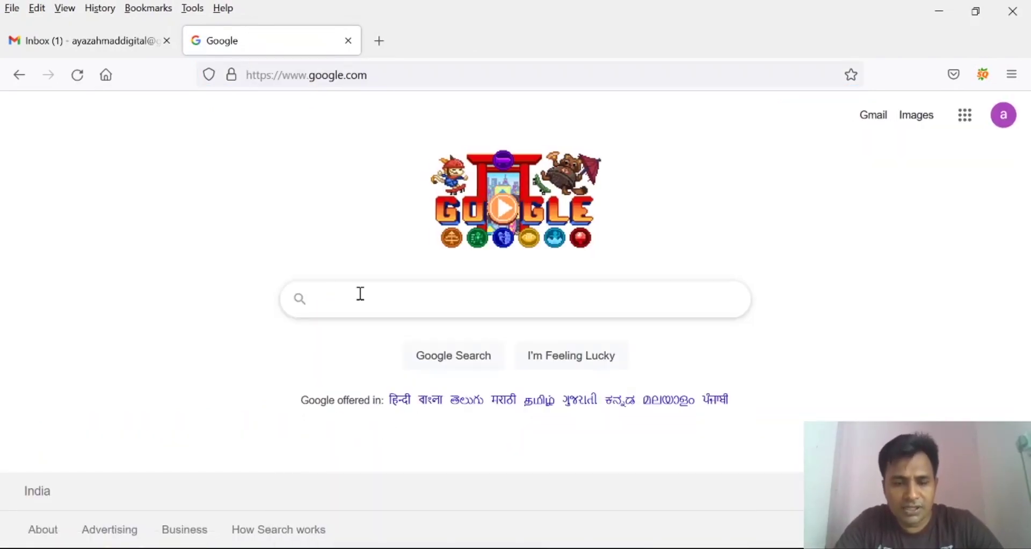
pyautogui.write('goo')
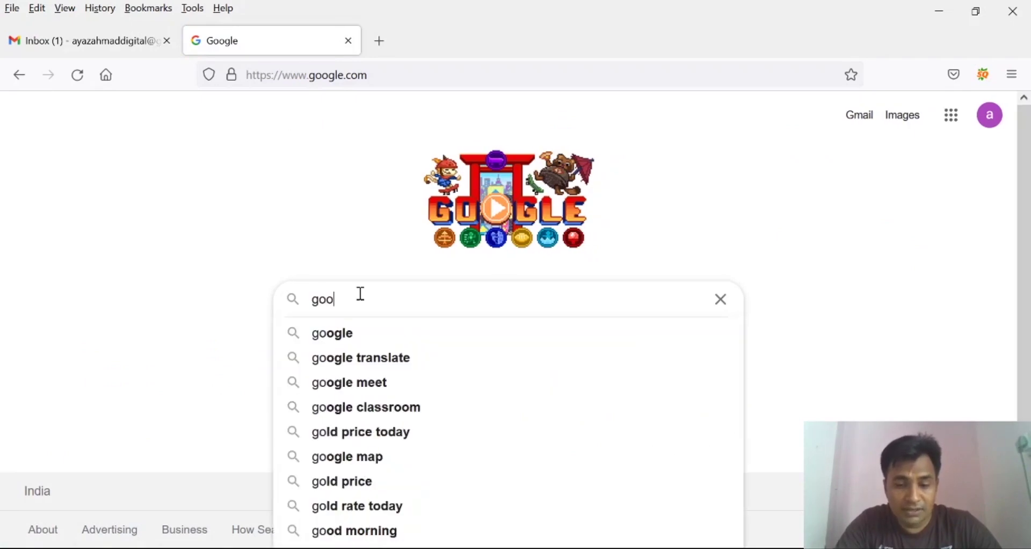
pyautogui.write('gle ads')
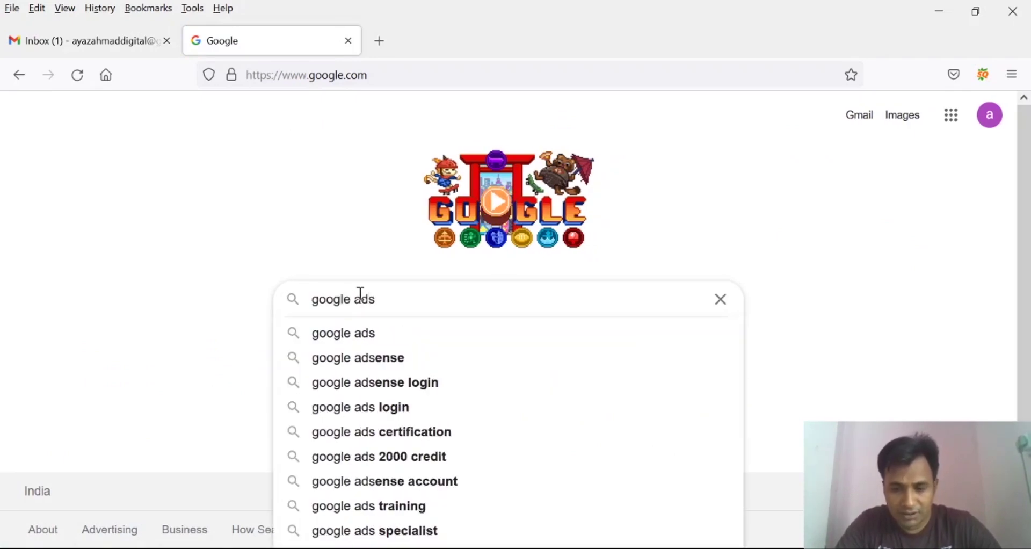
pyautogui.write(' login')
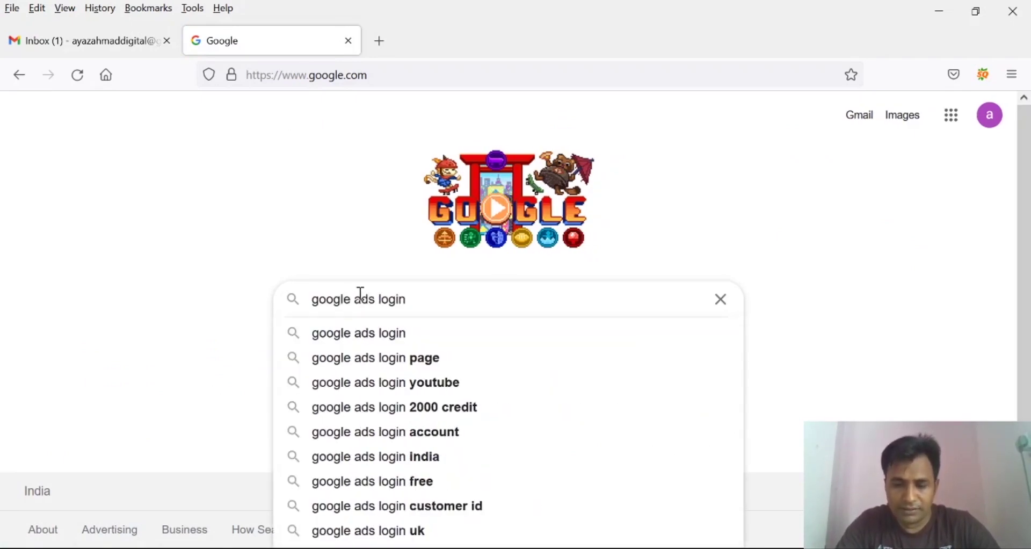
pyautogui.press('Return')
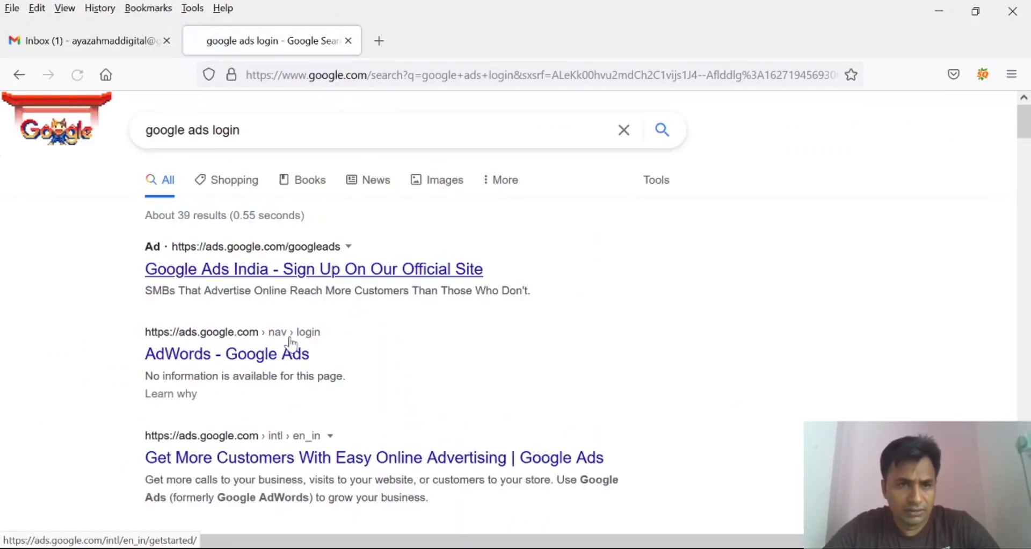
# Open the Google Ads India home page from the search results in a new tab and get started with Google Ads.
pyautogui.middleClick(248, 473)
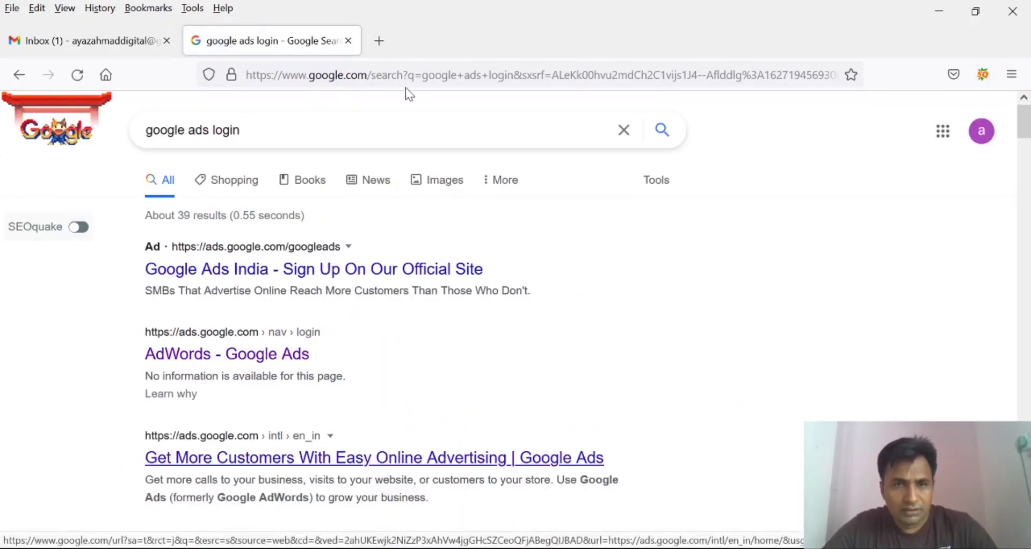
pyautogui.click(430, 38)
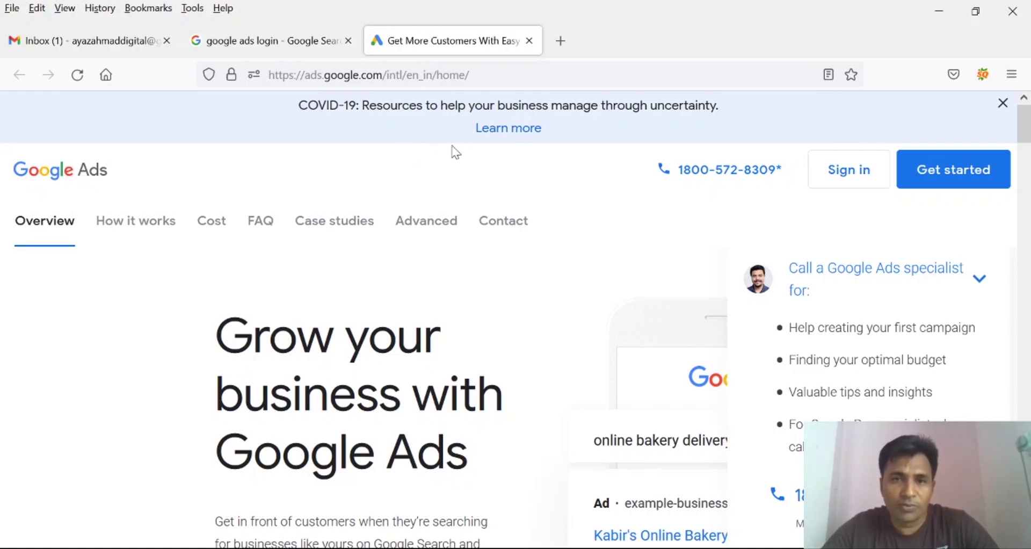
pyautogui.scroll(-5, 382, 307)
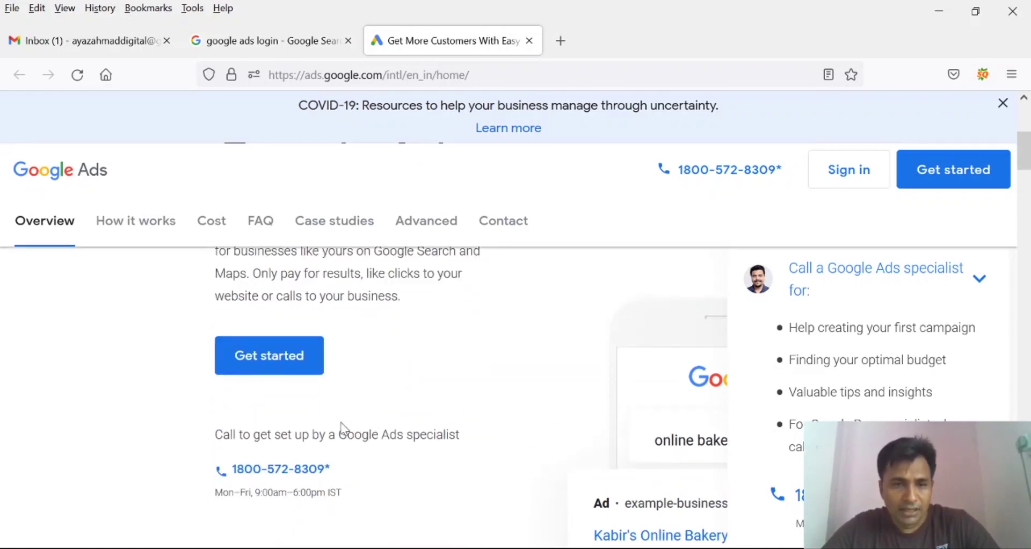
pyautogui.click(268, 376)
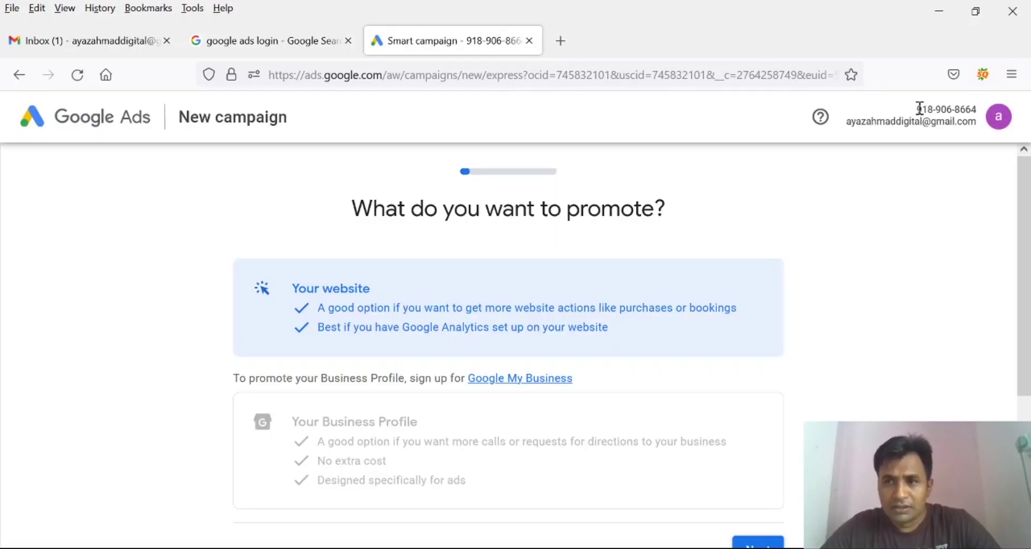
# Examine the customer ID and account e-mail shown in the header of the new campaign page.
pyautogui.moveTo(920, 109); pyautogui.dragTo(980, 113)
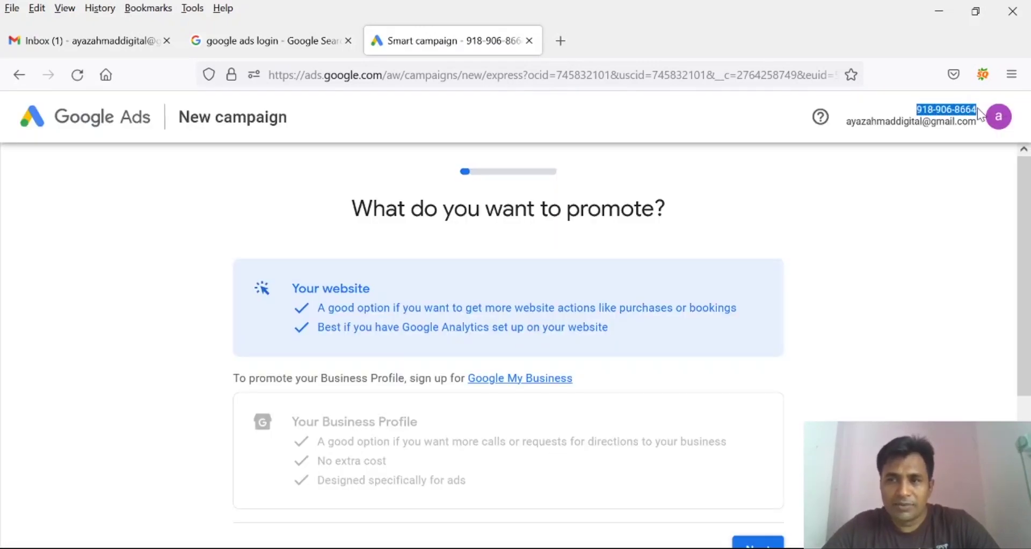
pyautogui.click(934, 121)
pyautogui.moveTo(916, 110)
pyautogui.mouseDown()
pyautogui.moveTo(951, 110)
pyautogui.moveTo(931, 110)
pyautogui.mouseUp()
pyautogui.click(938, 112)
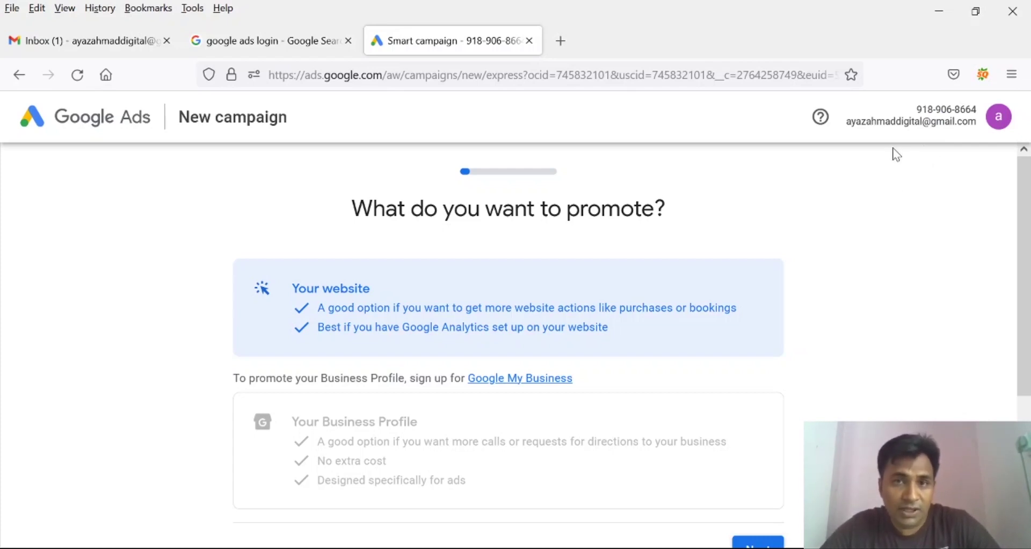
# Review the promotion options and switch the new campaign setup to Expert Mode.
pyautogui.scroll(-2, 644, 332)
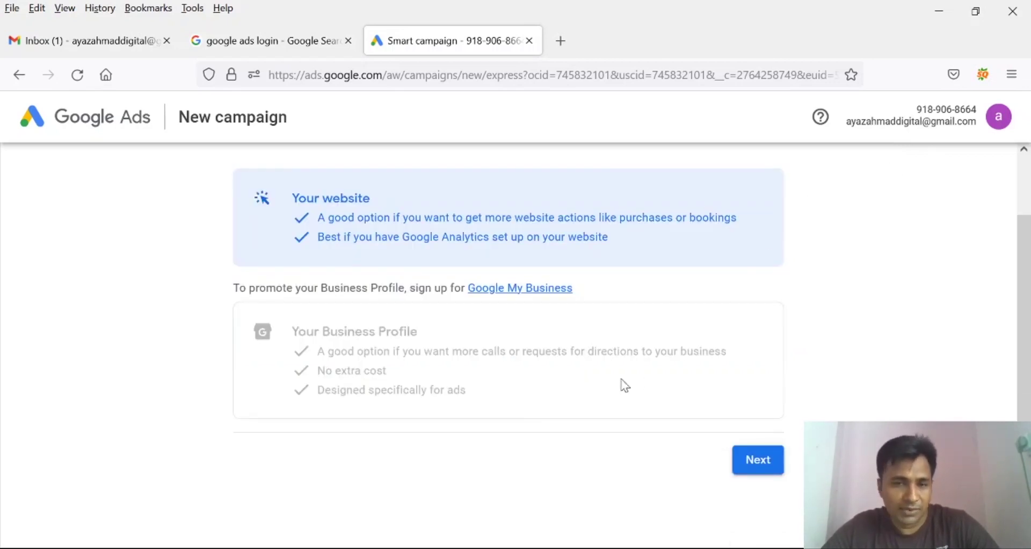
pyautogui.scroll(2, 727, 452)
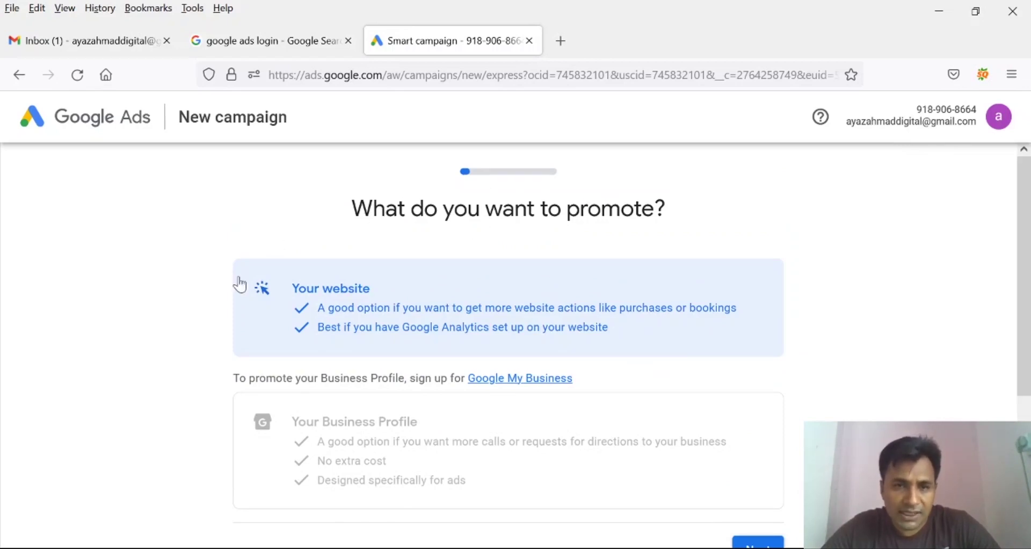
pyautogui.moveTo(1022, 304); pyautogui.dragTo(1020, 361)
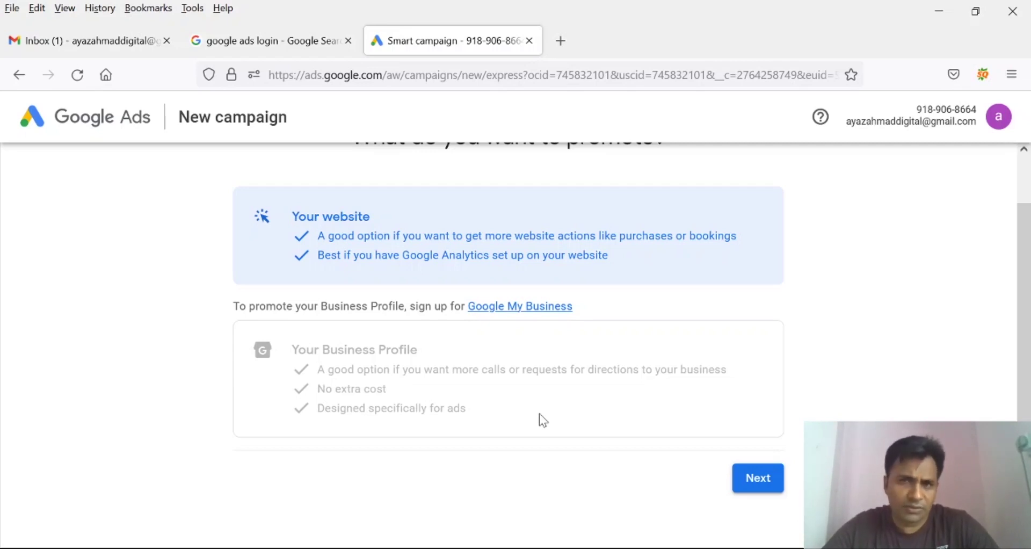
pyautogui.scroll(-3, 483, 400)
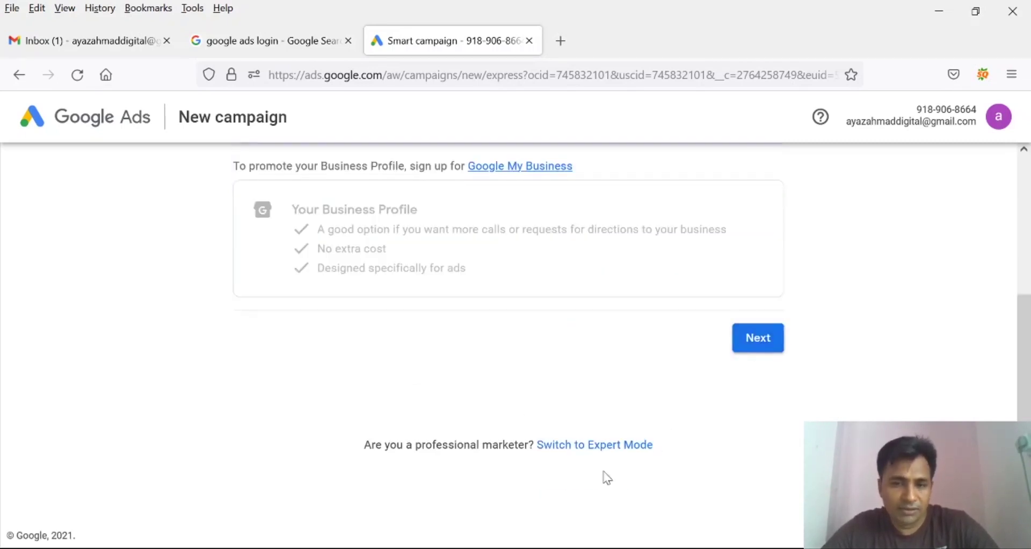
pyautogui.click(619, 451)
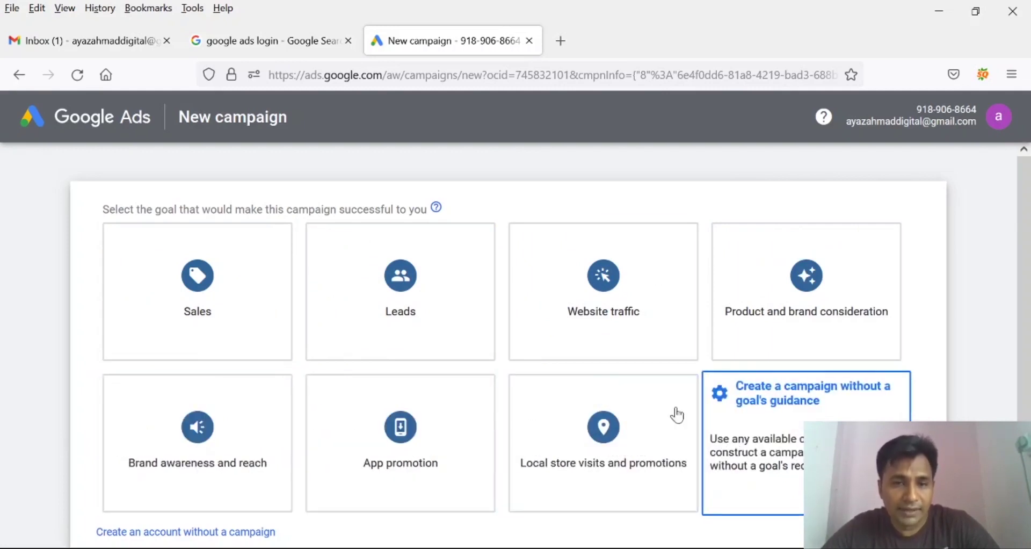
# Create an account without a campaign, submitting India, (GMT+05:30) India Time and Indian Rupee (INR ₹) as the business information.
pyautogui.scroll(-3, 288, 410)
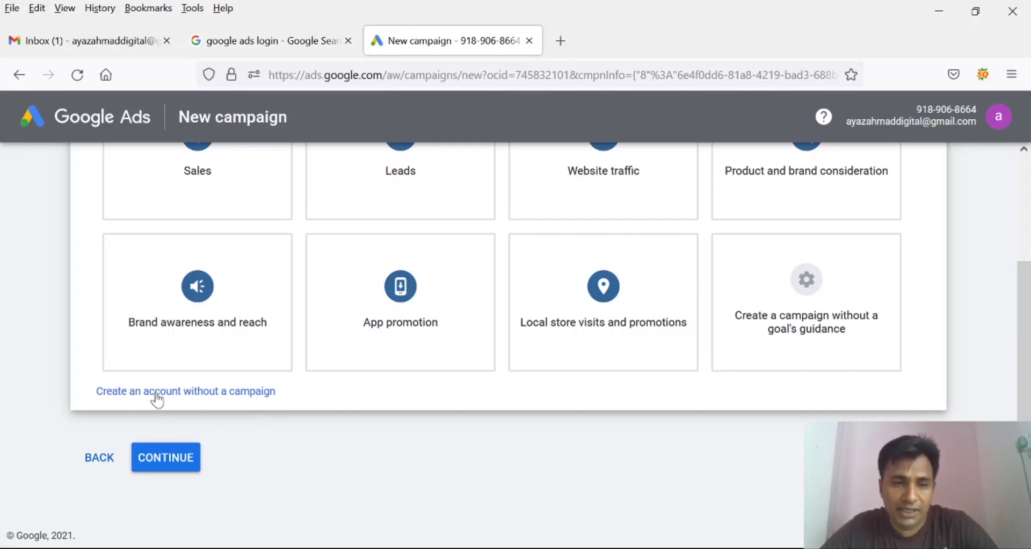
pyautogui.click(184, 395)
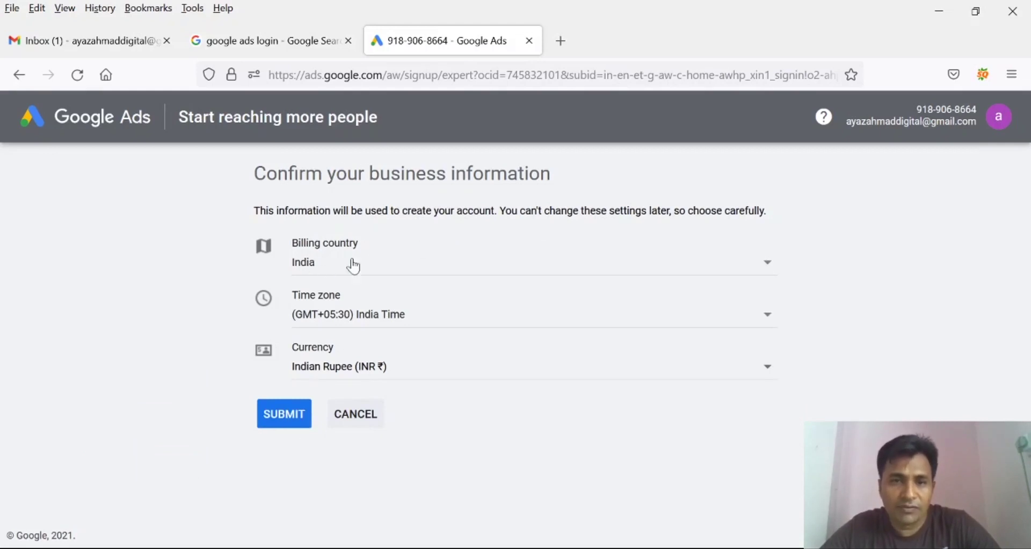
pyautogui.click(275, 420)
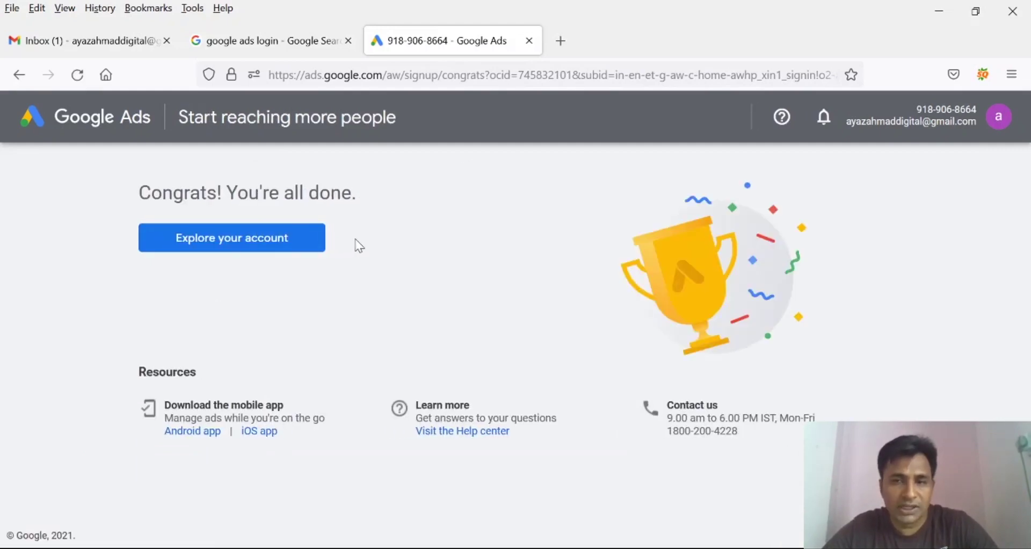
# Enter the new Google Ads account and open its billing setup.
pyautogui.click(282, 244)
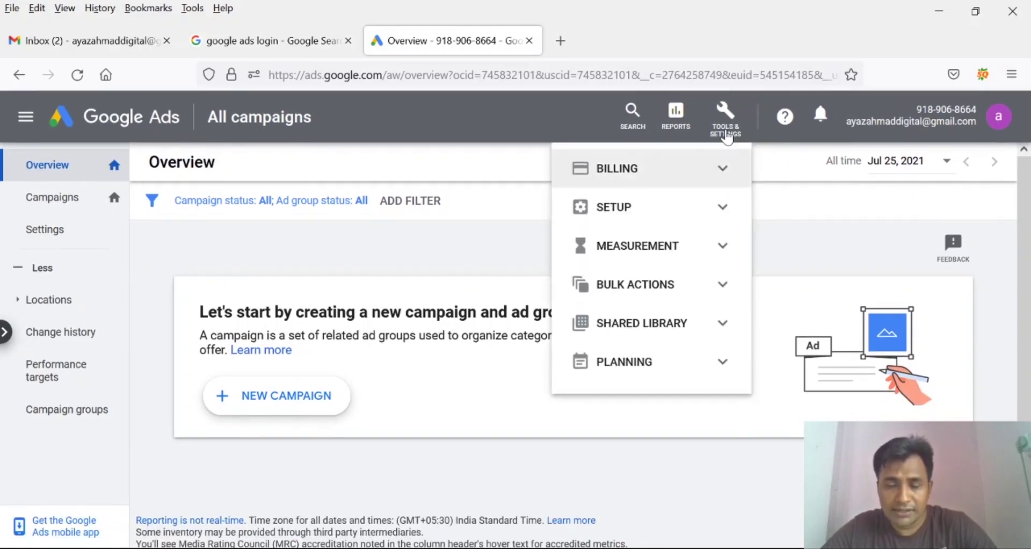
pyautogui.click(725, 134)
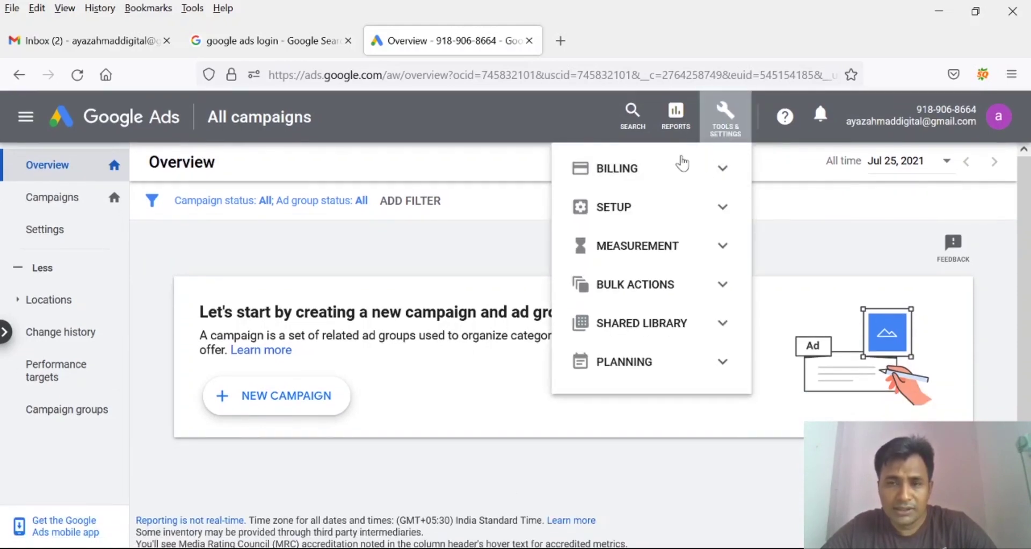
pyautogui.click(622, 180)
pyautogui.click(621, 203)
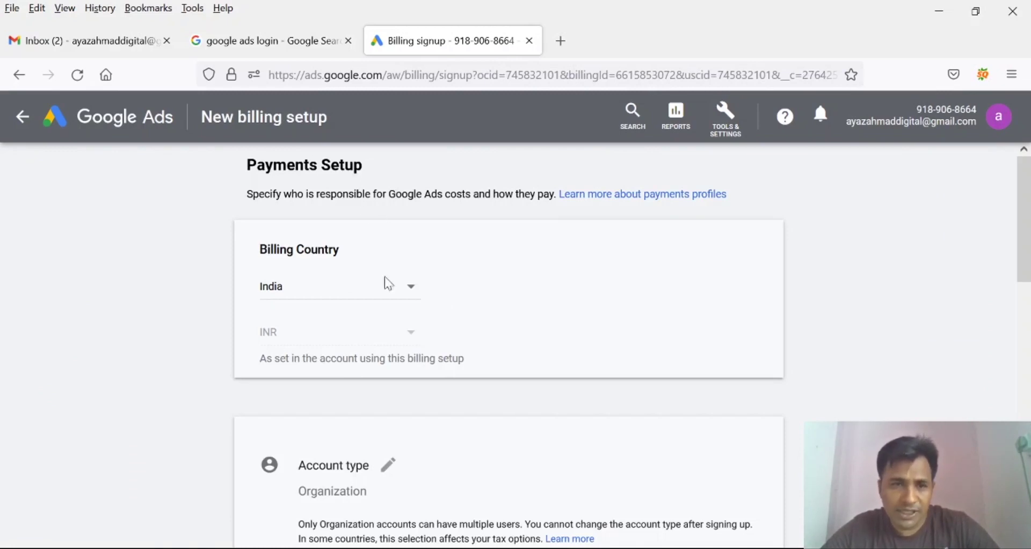
# Check the billing country choice in the payments setup and set the account type to Individual.
pyautogui.click(300, 299)
pyautogui.click(546, 336)
pyautogui.scroll(-2, 545, 338)
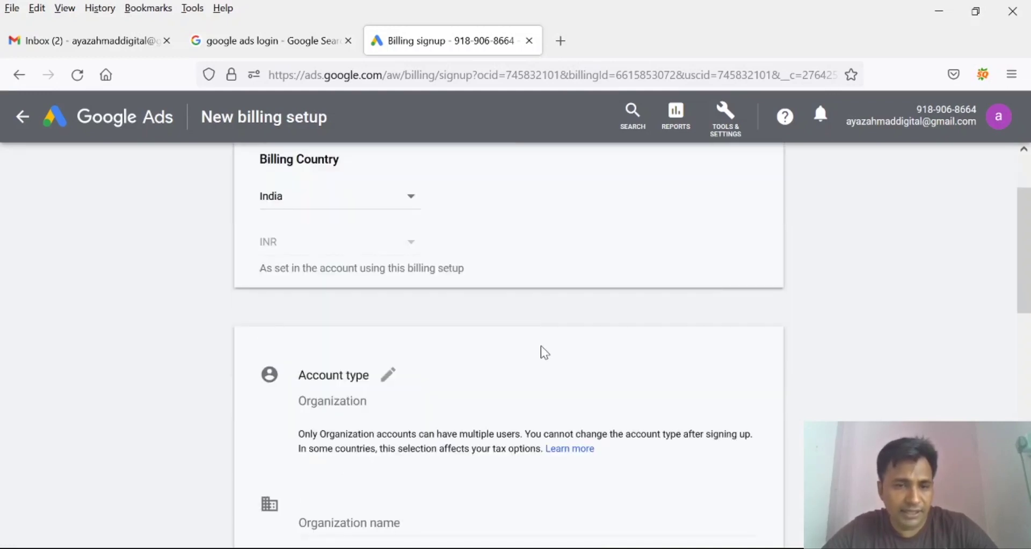
pyautogui.click(389, 374)
pyautogui.click(333, 406)
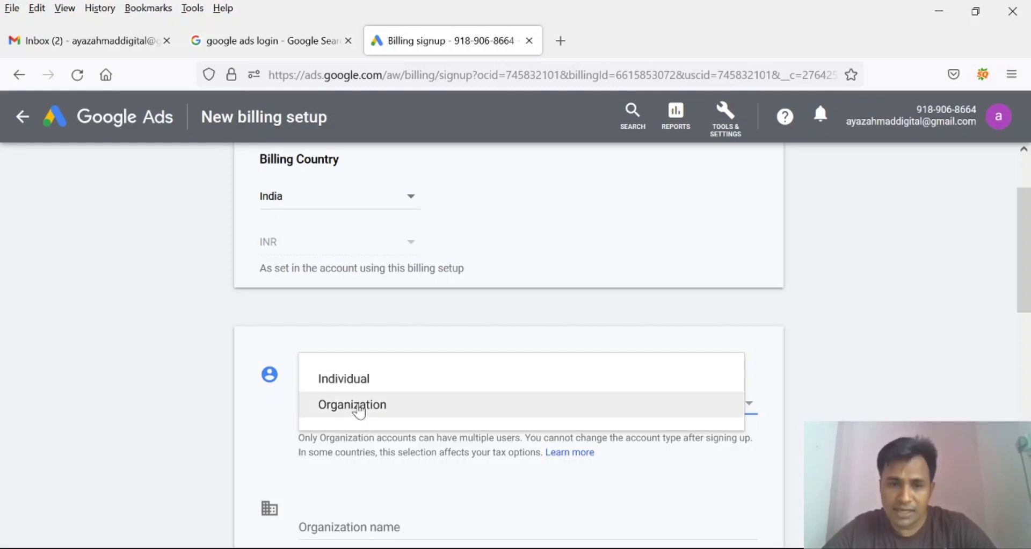
pyautogui.click(350, 381)
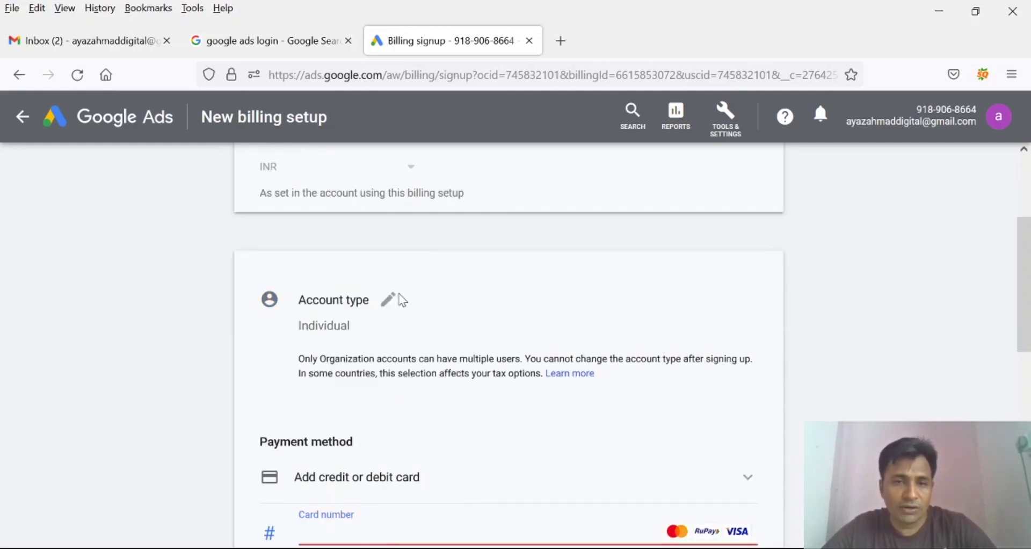
# Switch the account type to Organization and back to Individual.
pyautogui.click(389, 299)
pyautogui.click(348, 367)
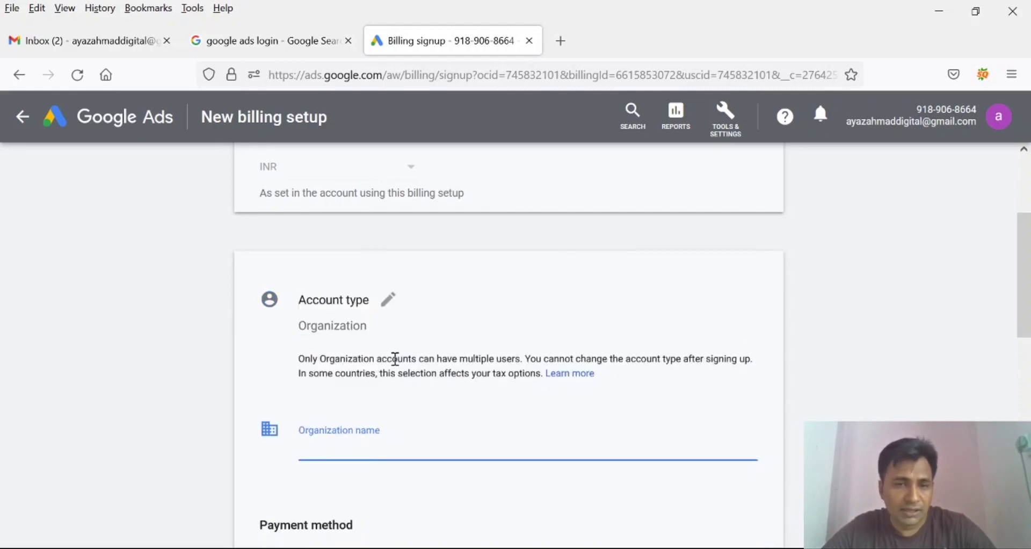
pyautogui.click(390, 304)
pyautogui.click(356, 336)
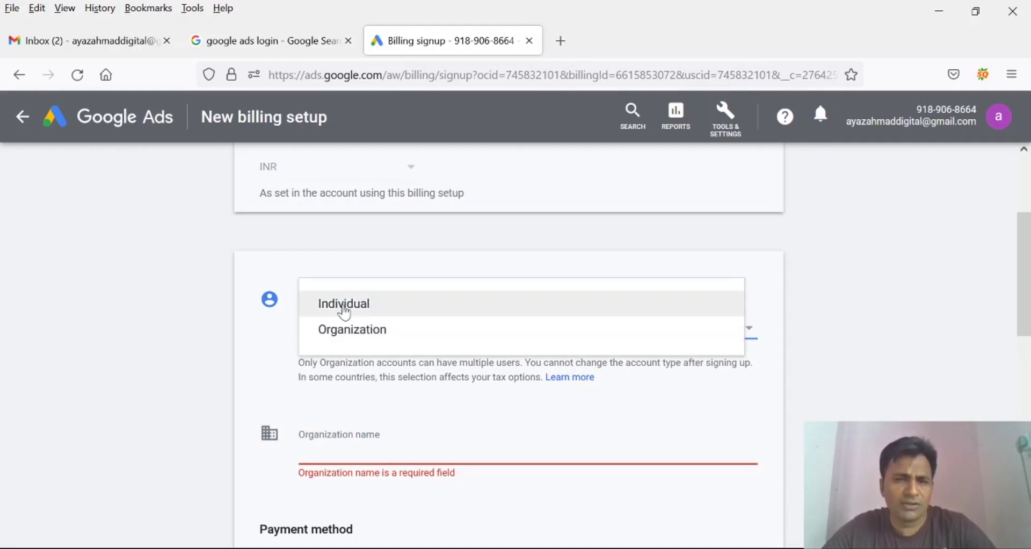
pyautogui.click(346, 305)
pyautogui.click(419, 370)
# Examine the card number and payment amount fields in the payment sections of the billing setup.
pyautogui.scroll(-3, 424, 388)
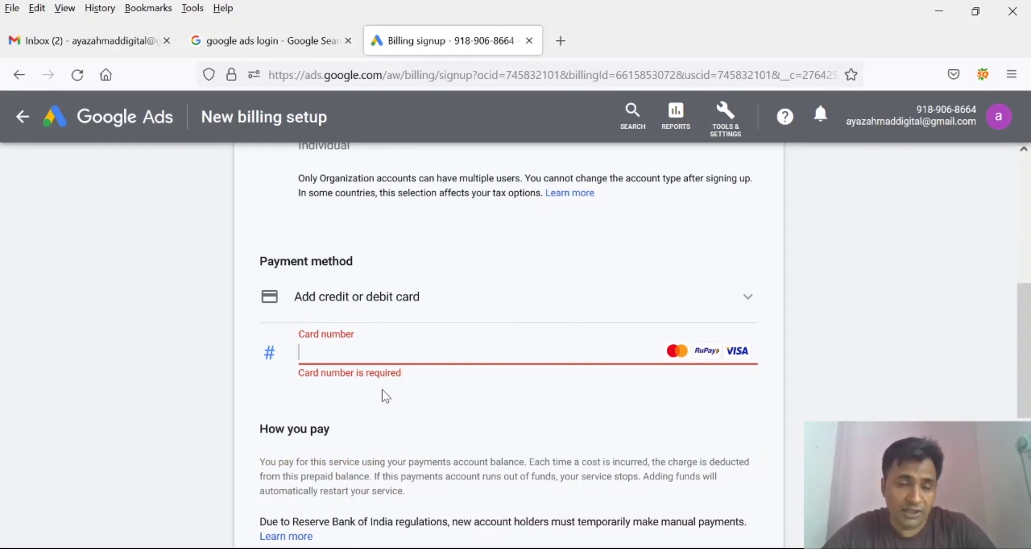
pyautogui.scroll(-2, 333, 376)
pyautogui.scroll(-1, 327, 398)
pyautogui.click(305, 421)
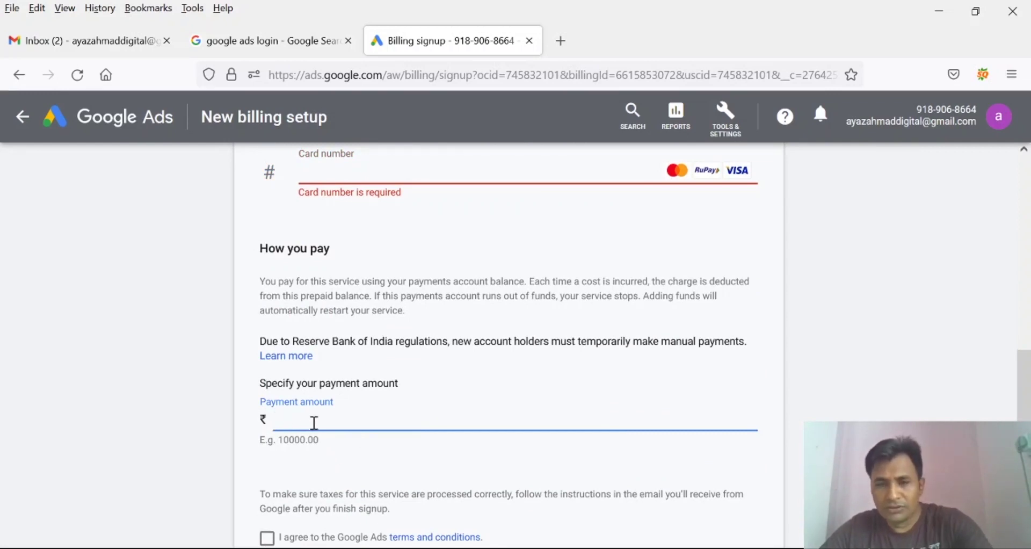
# Set the payment method to NetBanking and review its payment instructions.
pyautogui.scroll(5, 340, 350)
pyautogui.click(353, 397)
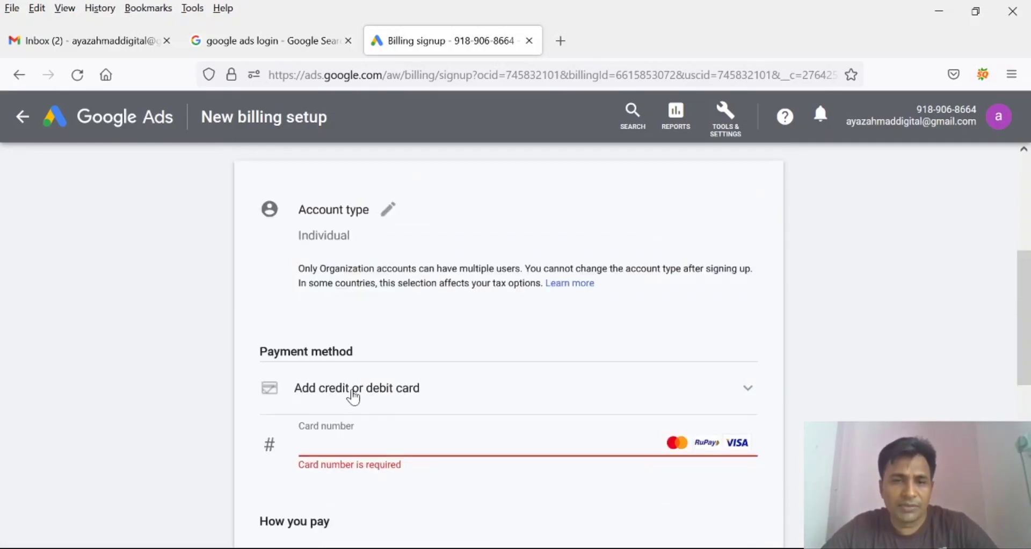
pyautogui.scroll(-2, 223, 370)
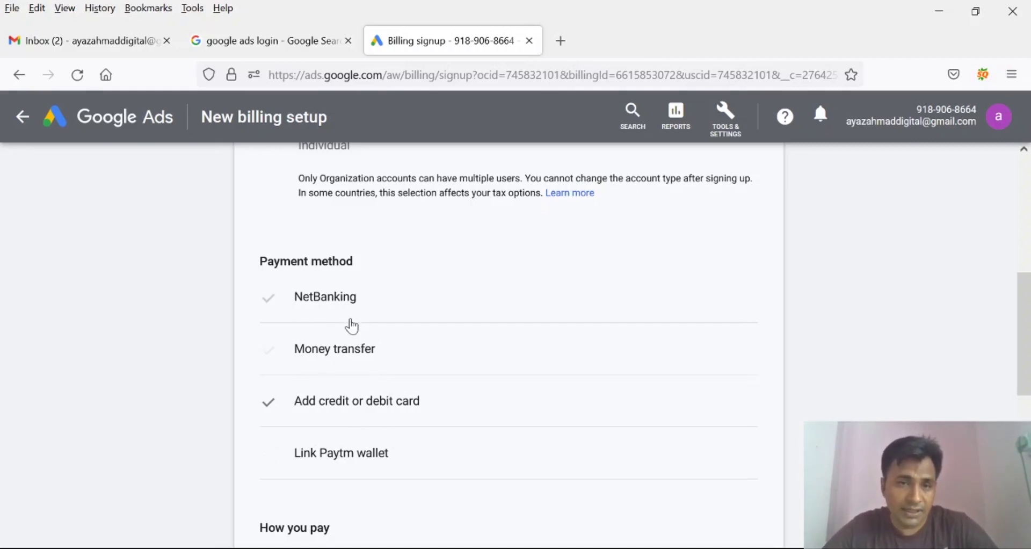
pyautogui.click(330, 300)
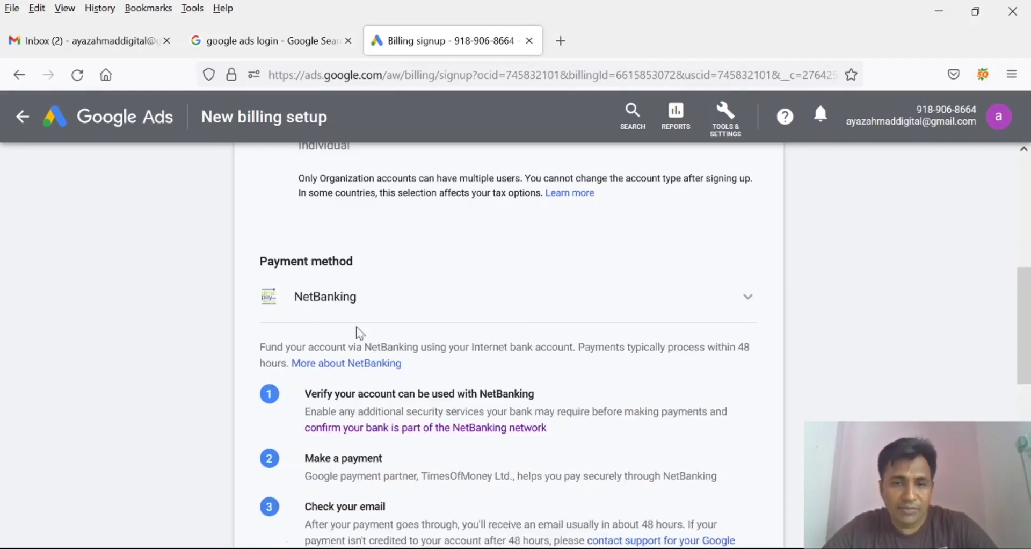
pyautogui.scroll(-3, 395, 324)
pyautogui.scroll(2, 682, 262)
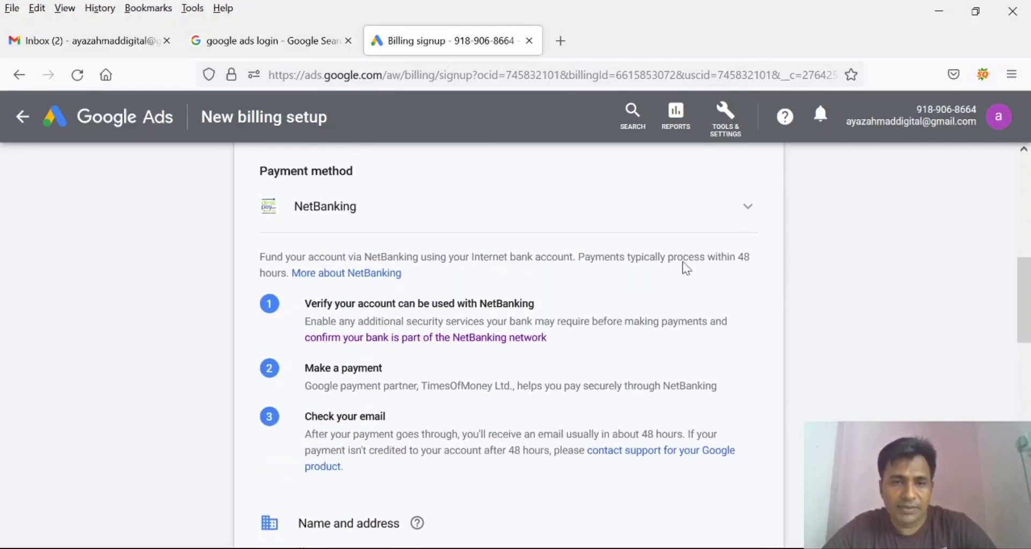
# Set the payment method to Money transfer and review the address and payment amount sections below it.
pyautogui.click(517, 243)
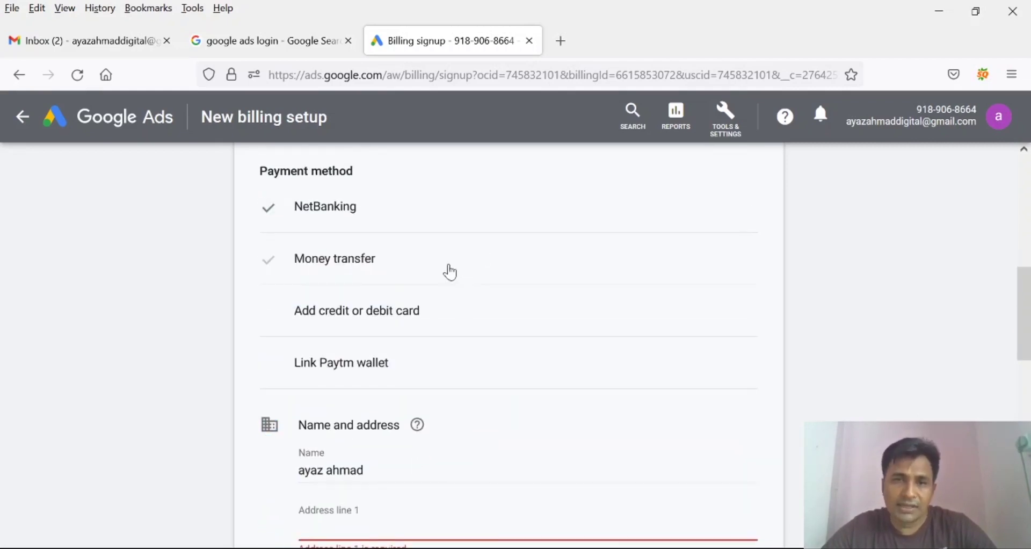
pyautogui.click(355, 268)
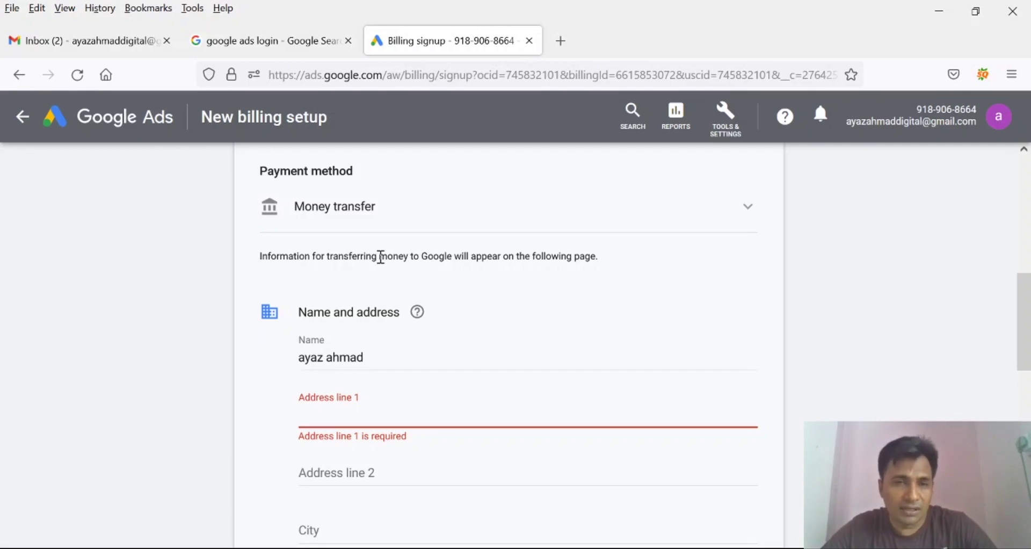
pyautogui.scroll(-6, 361, 382)
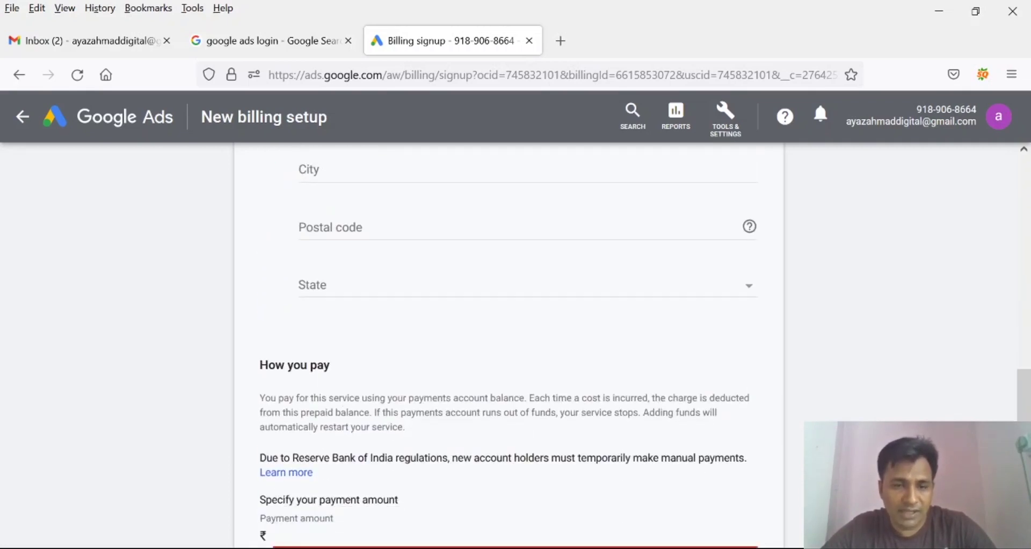
pyautogui.scroll(-3, 328, 535)
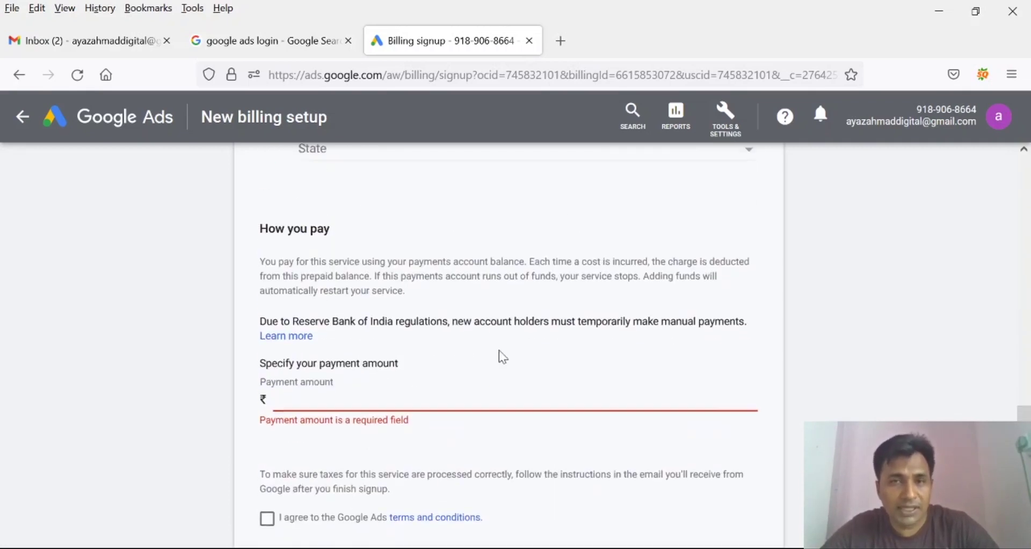
pyautogui.scroll(6, 498, 350)
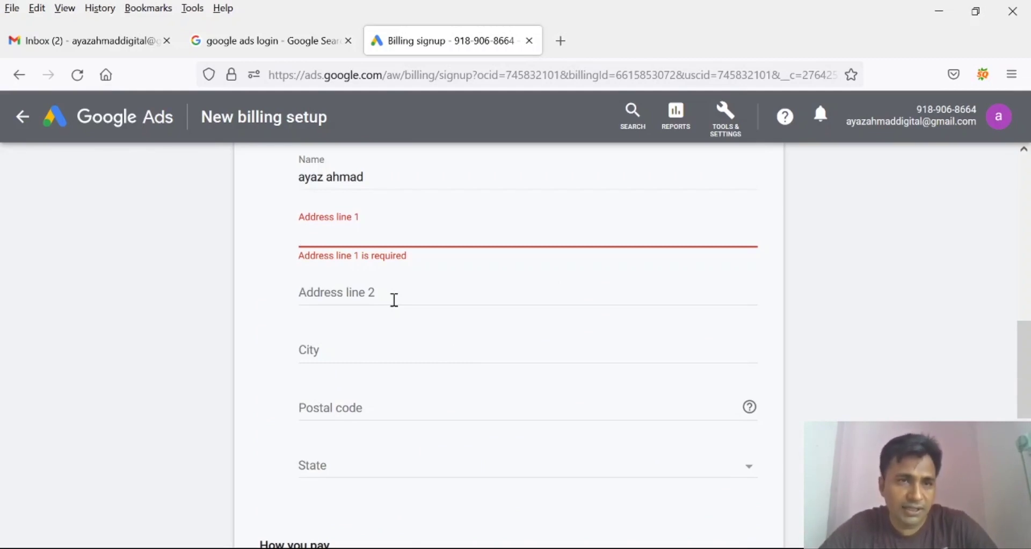
pyautogui.scroll(3, 365, 273)
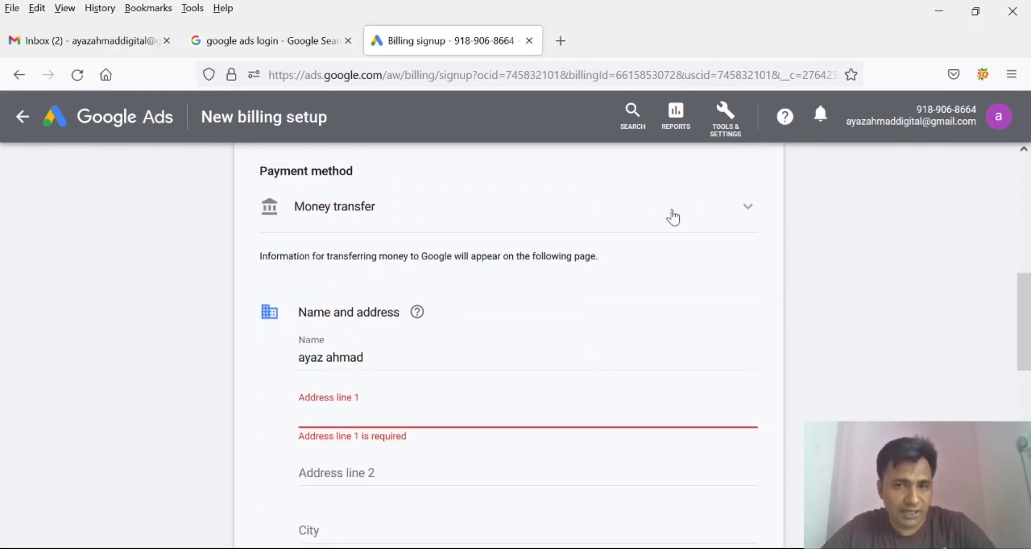
# Switch the payment method to Link Paytm wallet and back to Money transfer.
pyautogui.click(741, 207)
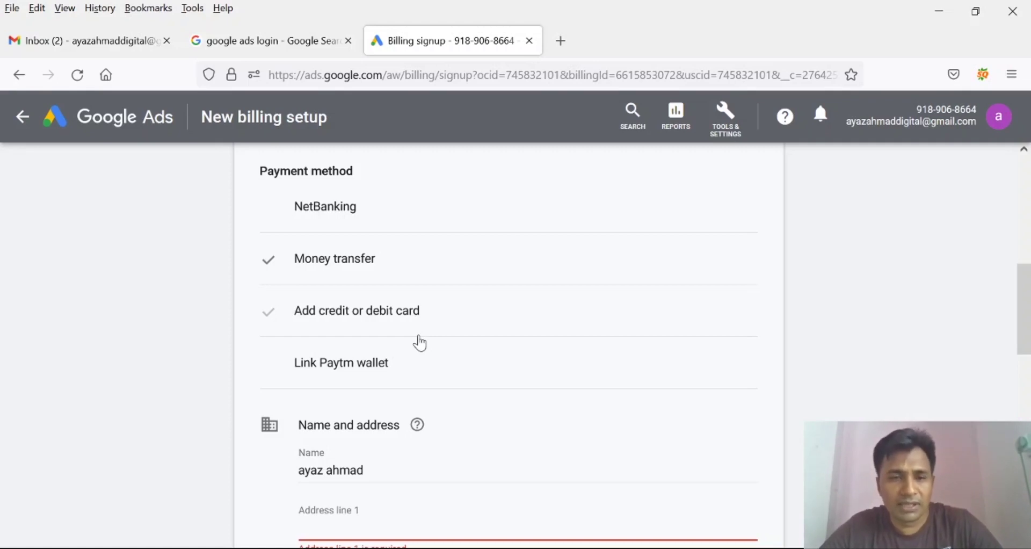
pyautogui.click(336, 382)
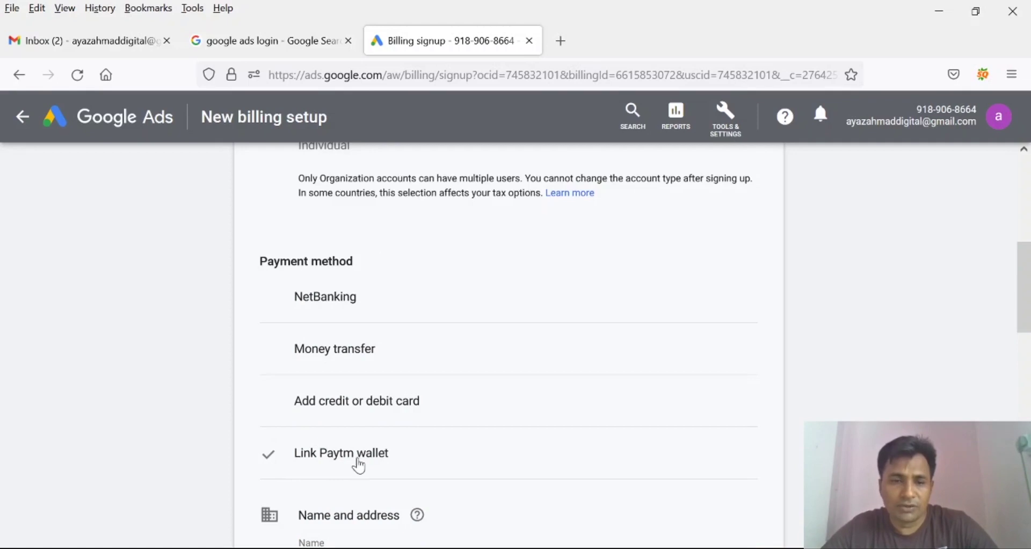
pyautogui.click(369, 455)
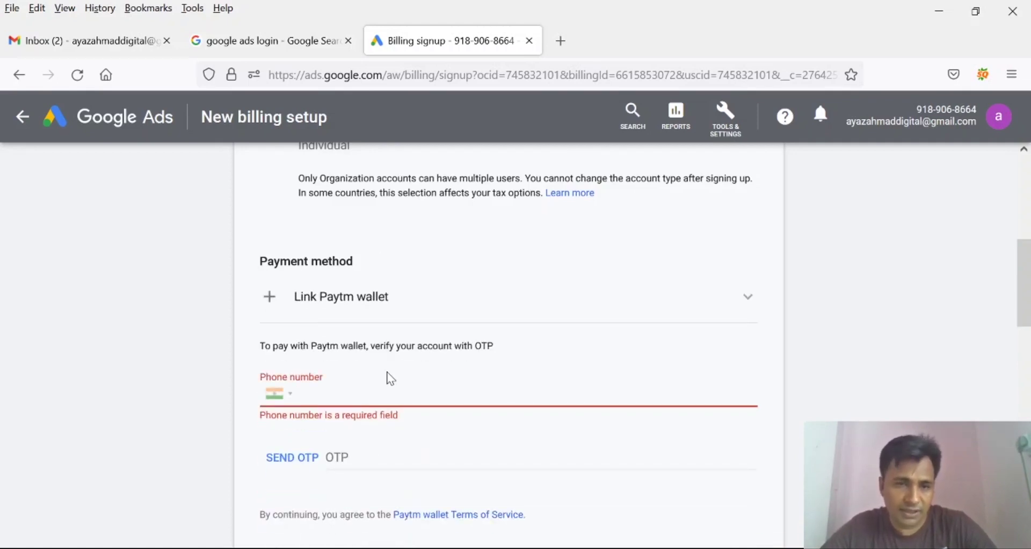
pyautogui.click(361, 304)
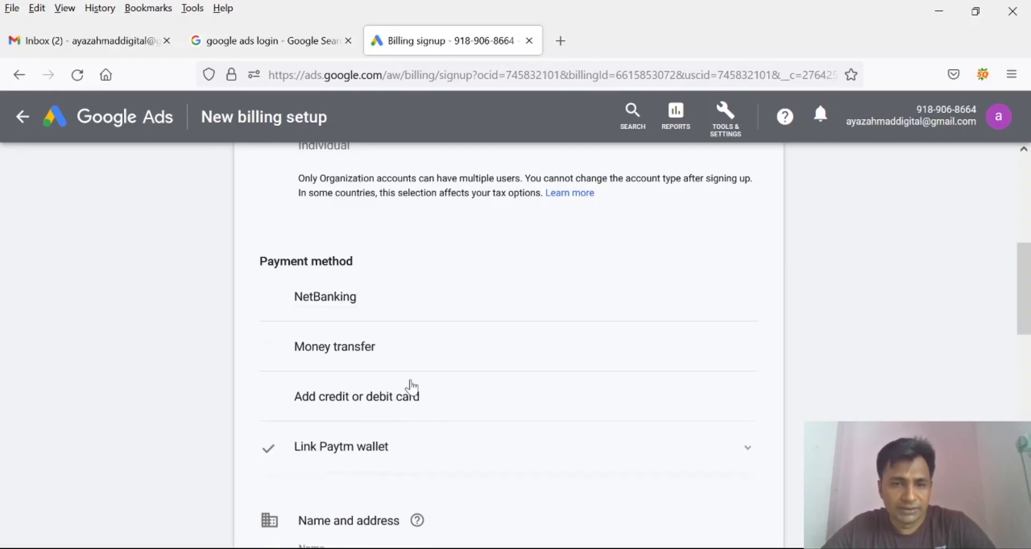
pyautogui.scroll(-2, 415, 339)
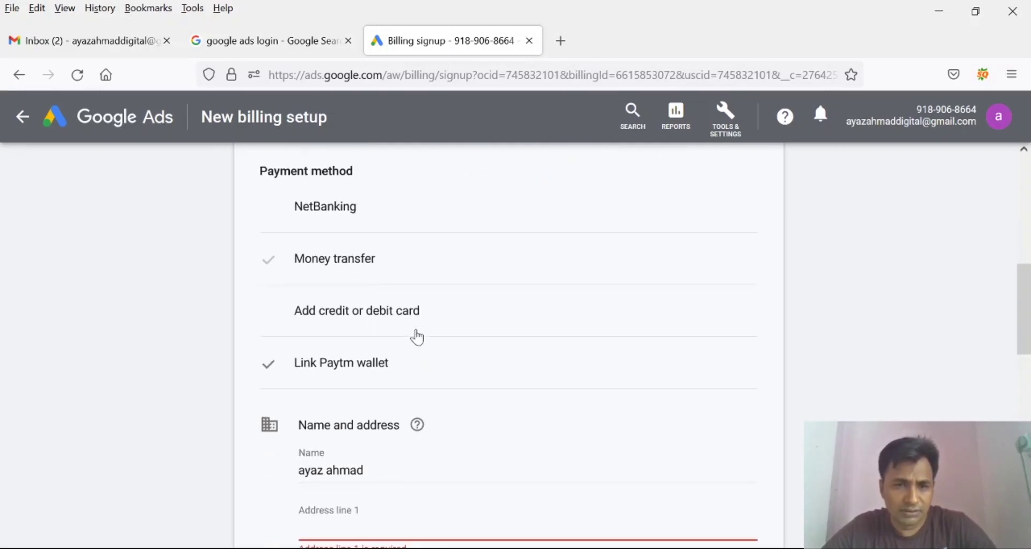
pyautogui.click(331, 262)
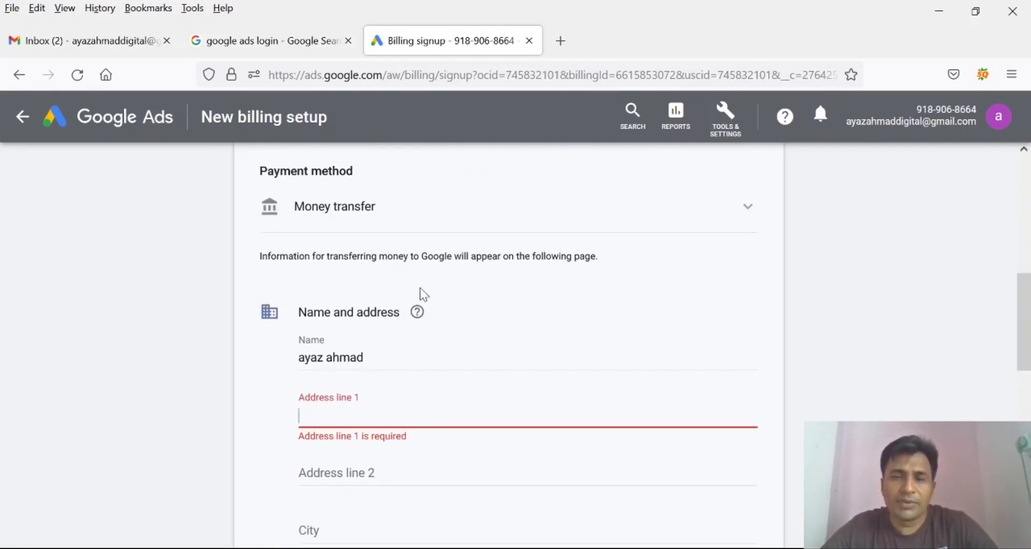
# Enter the street address in address line 1 of the billing profile without using a suggested address.
pyautogui.scroll(-1, 395, 349)
pyautogui.scroll(-1, 392, 364)
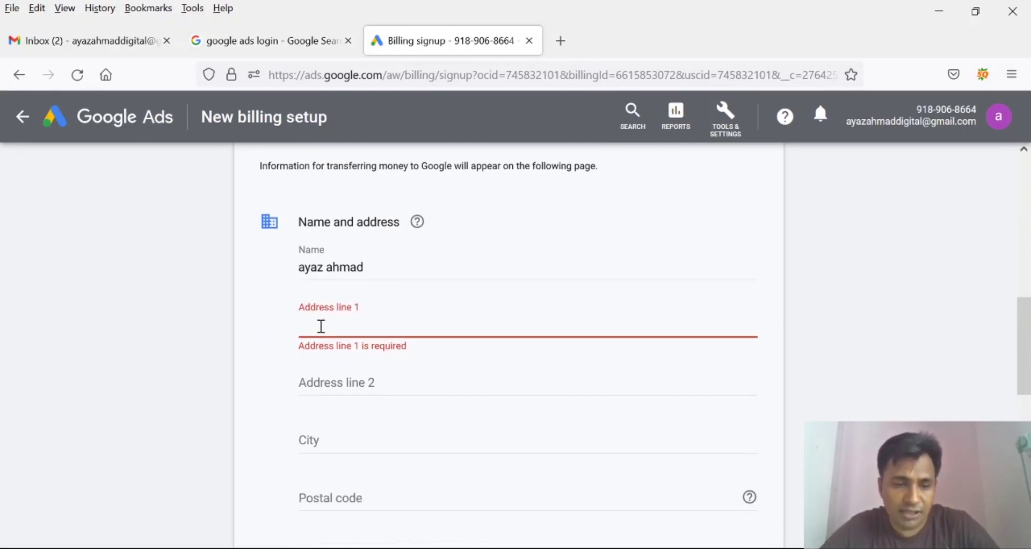
pyautogui.write('sector ')
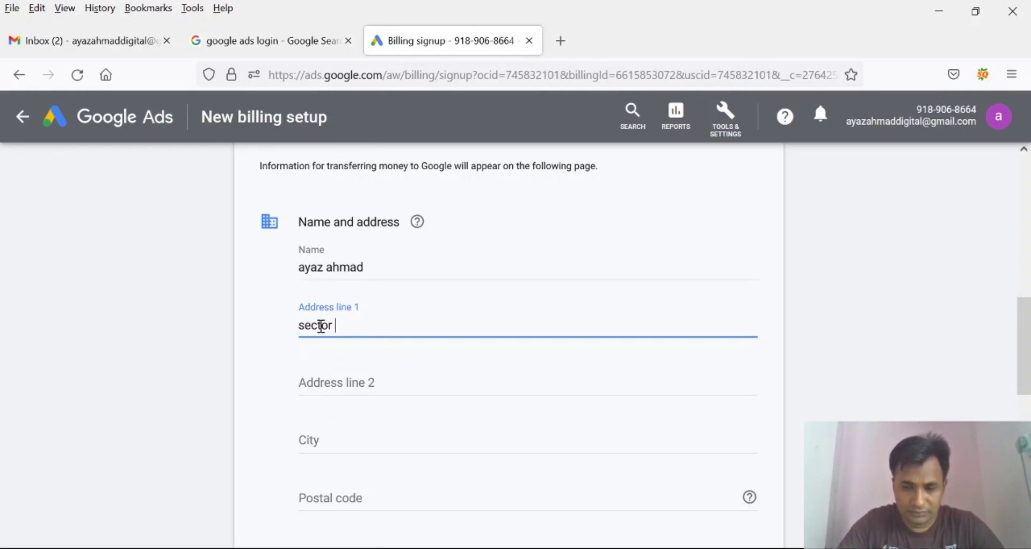
pyautogui.write('63')
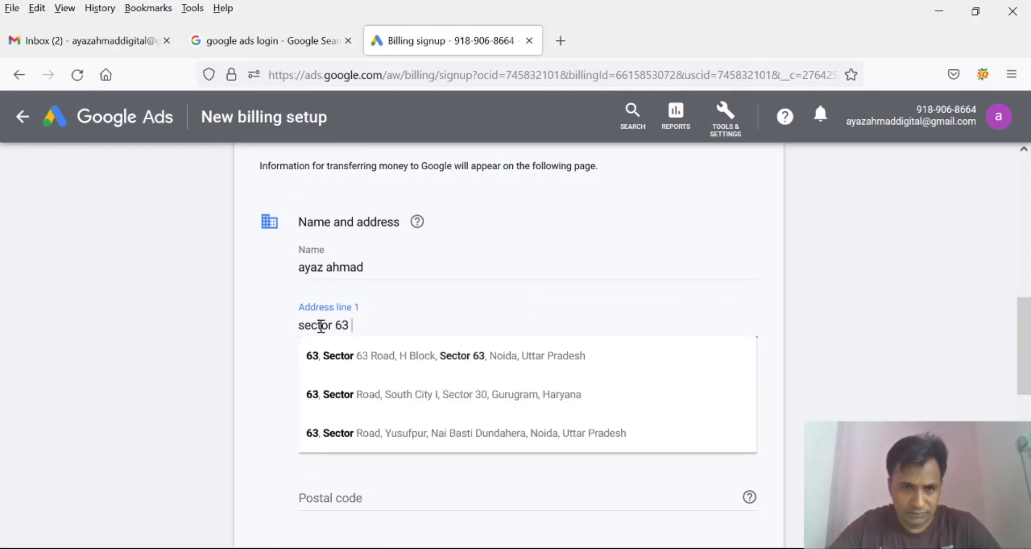
pyautogui.click(285, 350)
pyautogui.click(308, 438)
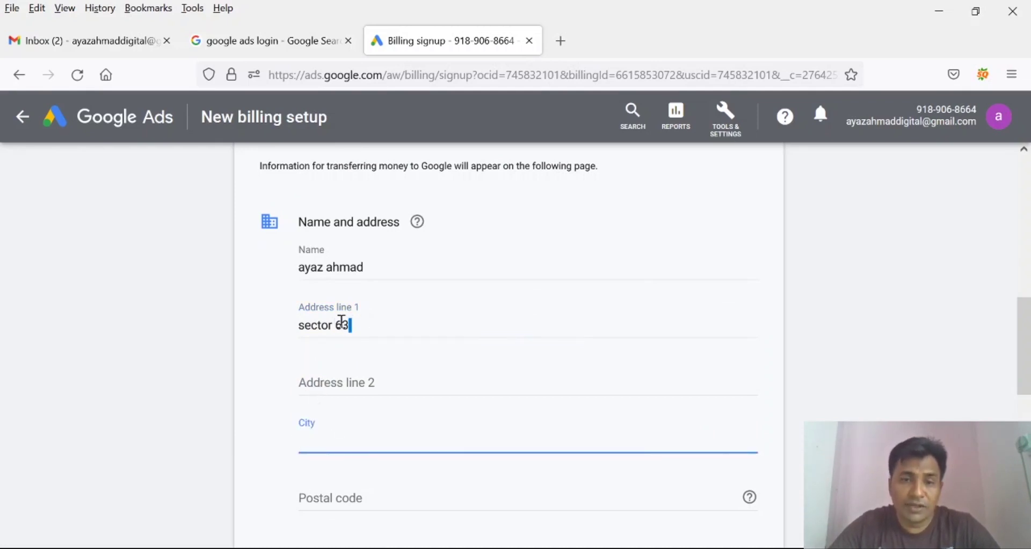
pyautogui.moveTo(349, 324); pyautogui.dragTo(295, 324)
pyautogui.click(254, 386)
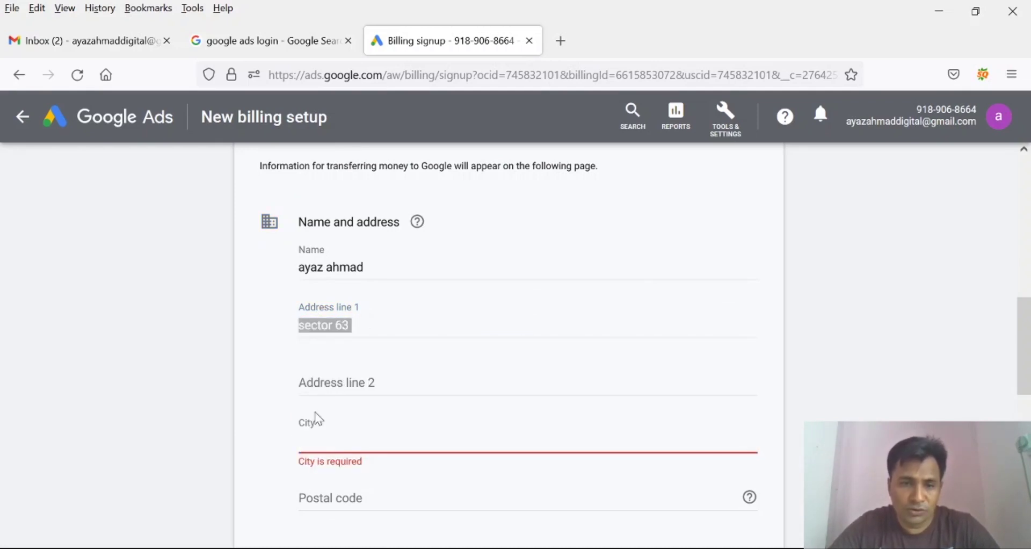
# Complete the billing address with the city, postal code and state.
pyautogui.click(306, 440)
pyautogui.write('Noida')
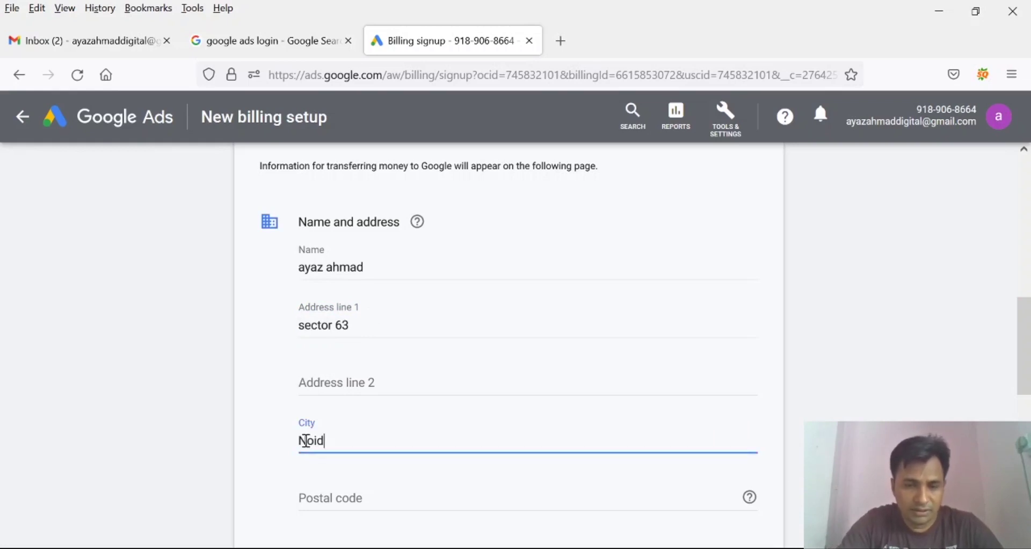
pyautogui.scroll(-1, 302, 382)
pyautogui.click(354, 404)
pyautogui.write('201305')
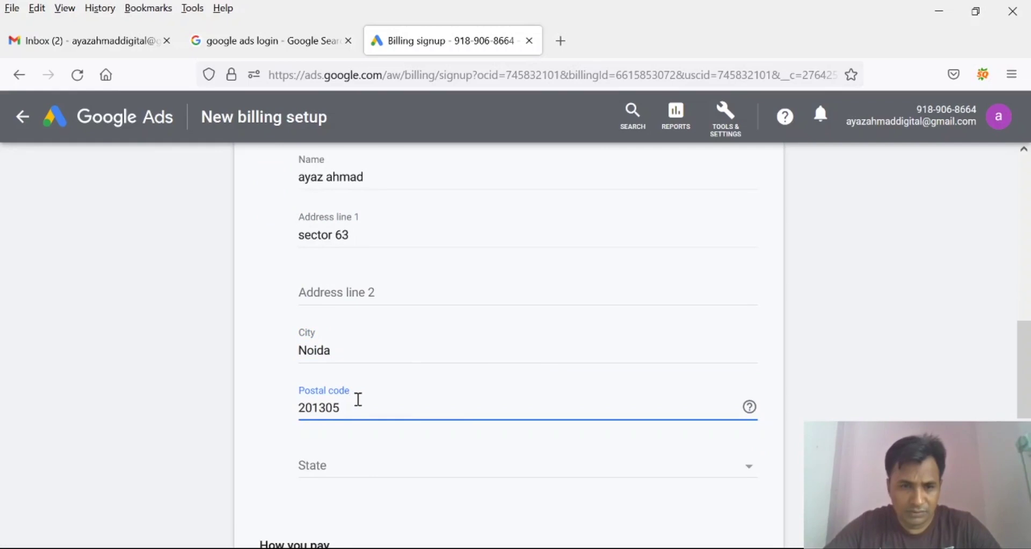
pyautogui.scroll(-3, 355, 400)
pyautogui.click(332, 295)
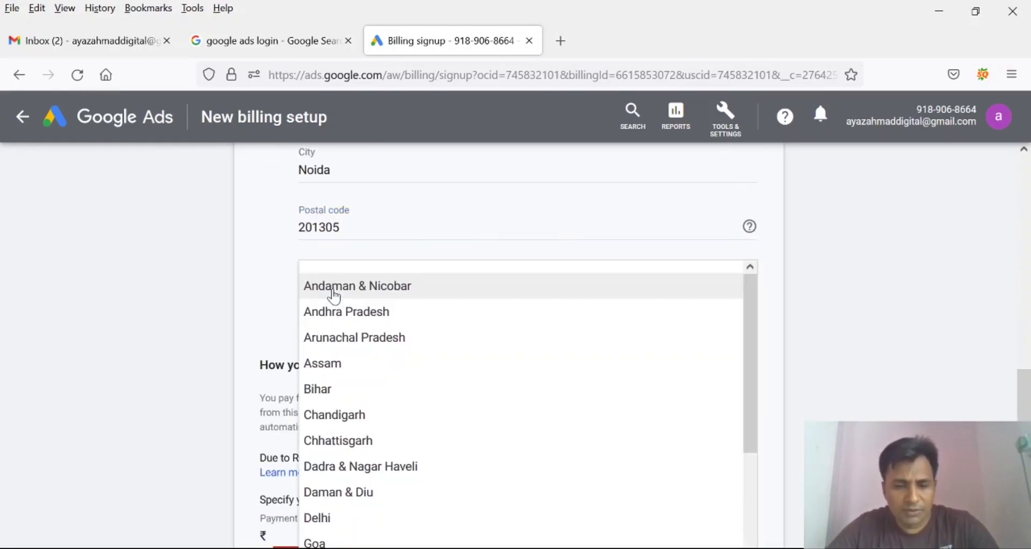
pyautogui.scroll(-10, 334, 297)
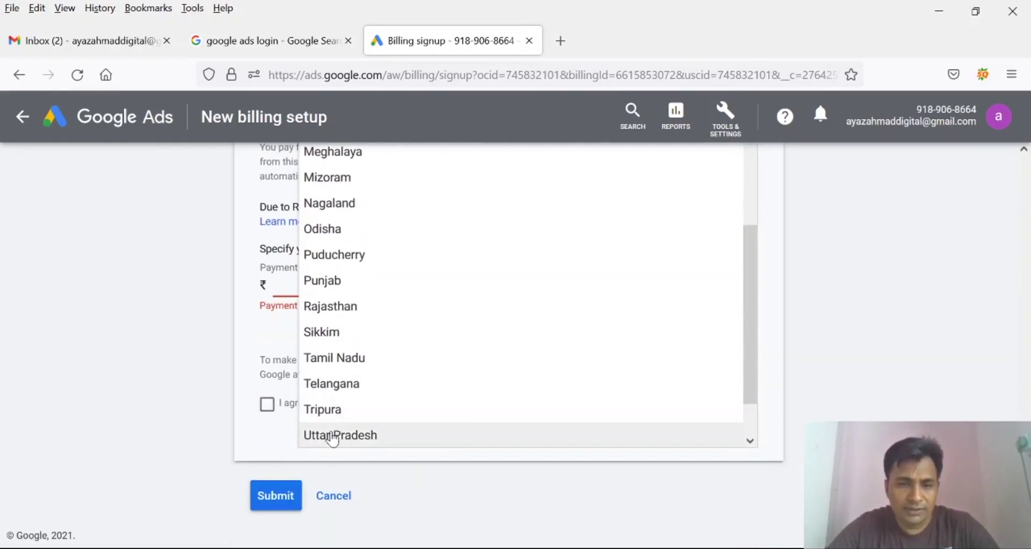
pyautogui.click(333, 436)
pyautogui.scroll(8, 207, 380)
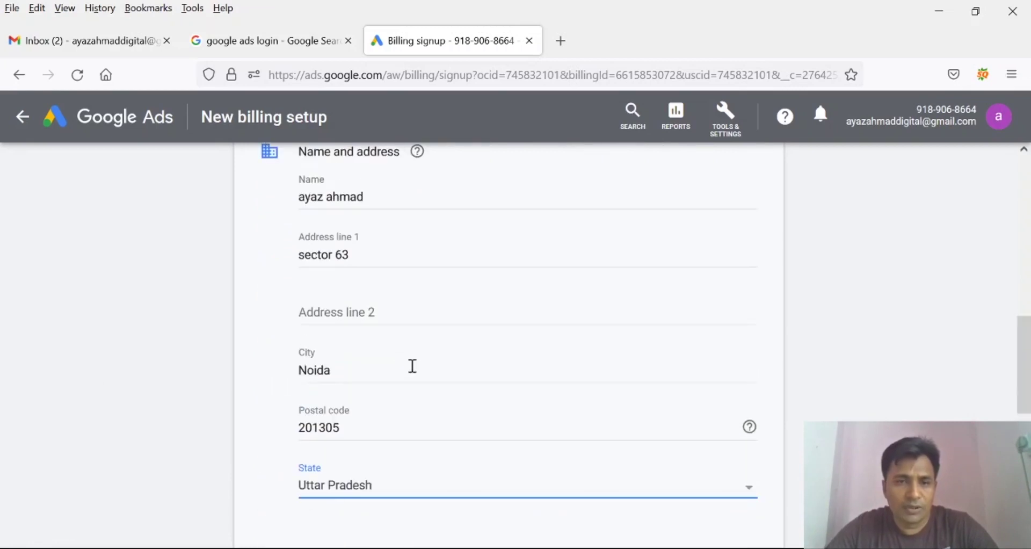
# Set the payment amount to ₹500 and submit the billing setup with the Google Ads terms and conditions accepted.
pyautogui.scroll(-7, 362, 346)
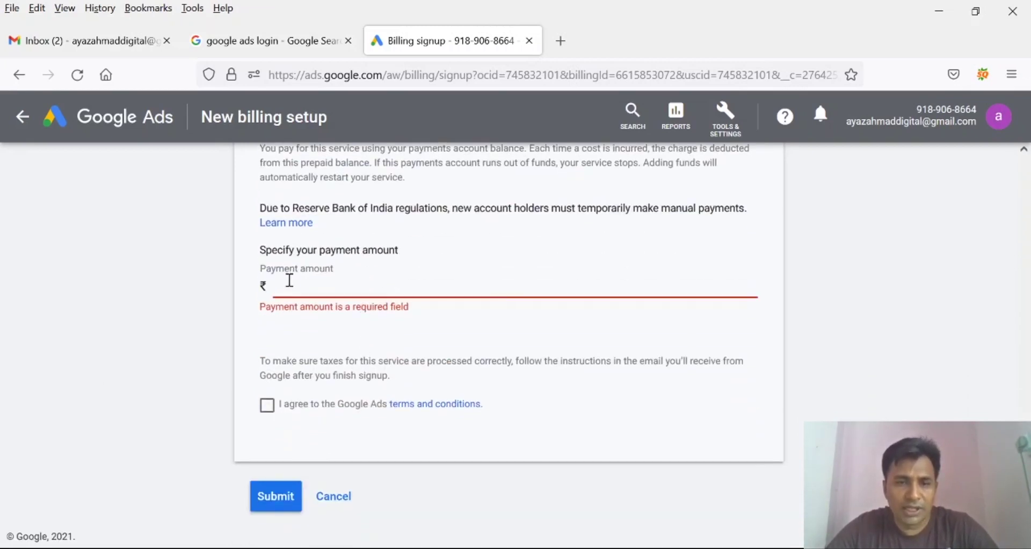
pyautogui.click(297, 285)
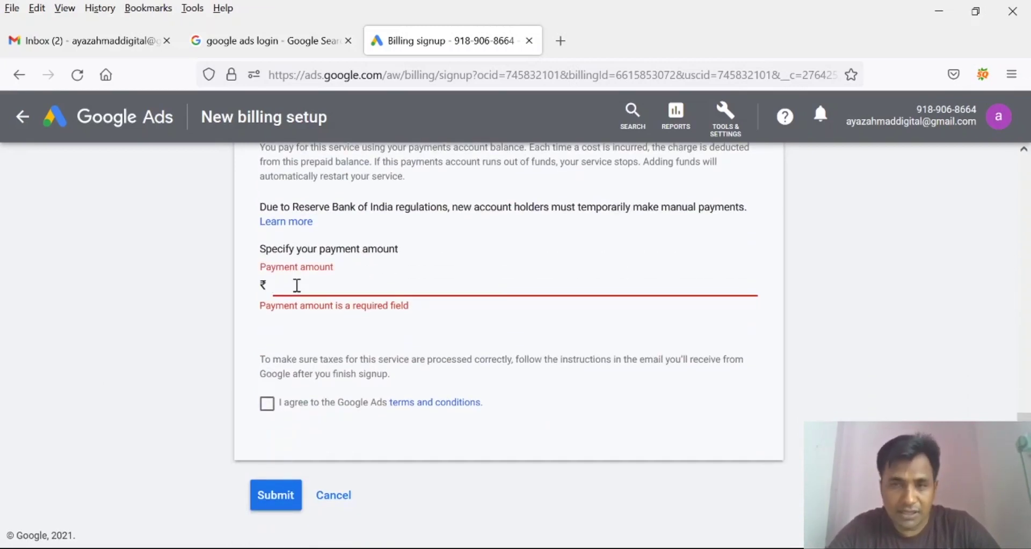
pyautogui.write('500')
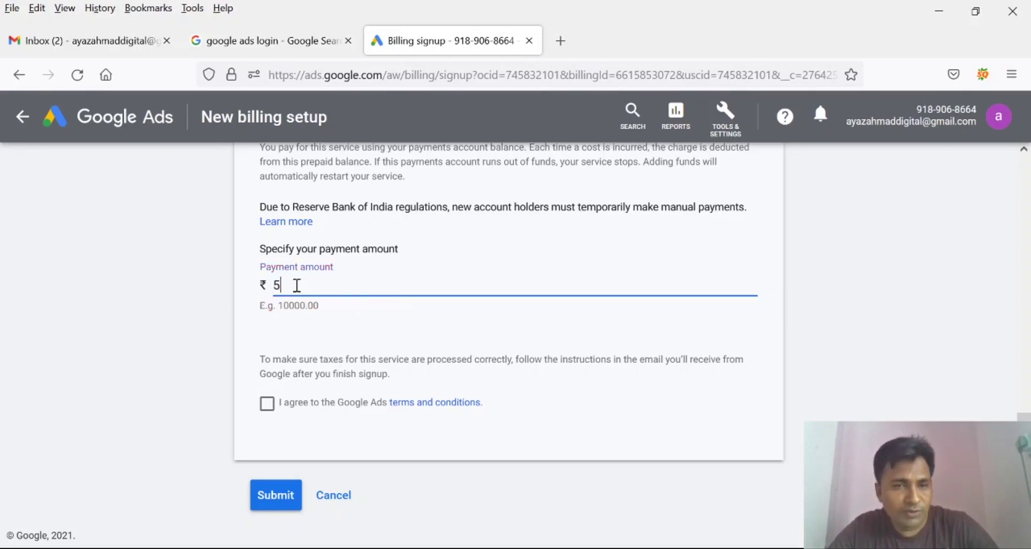
pyautogui.click(266, 409)
pyautogui.click(275, 495)
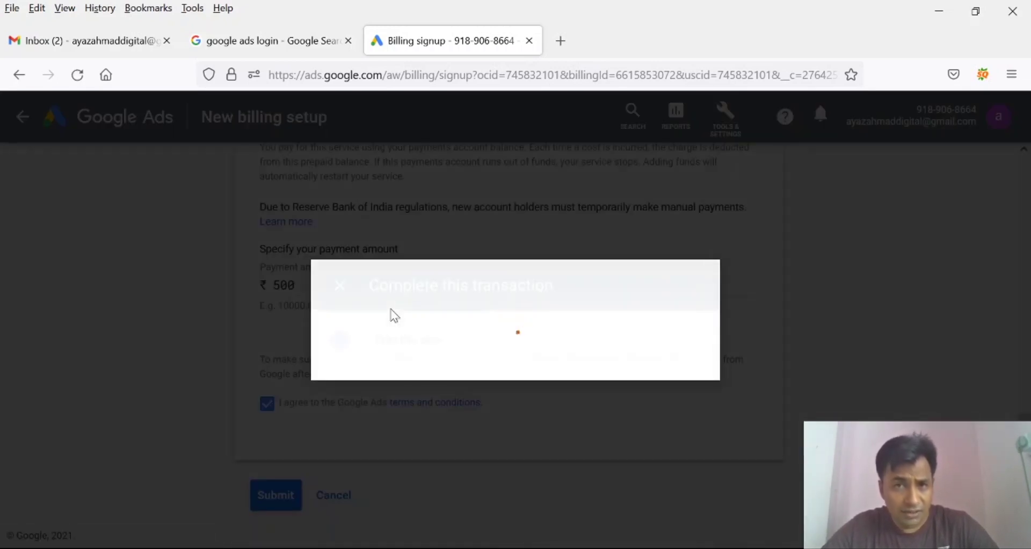
# Review the bank transfer information, including the branch code and virtual account number, and complete the transaction dialog.
pyautogui.scroll(-4, 481, 371)
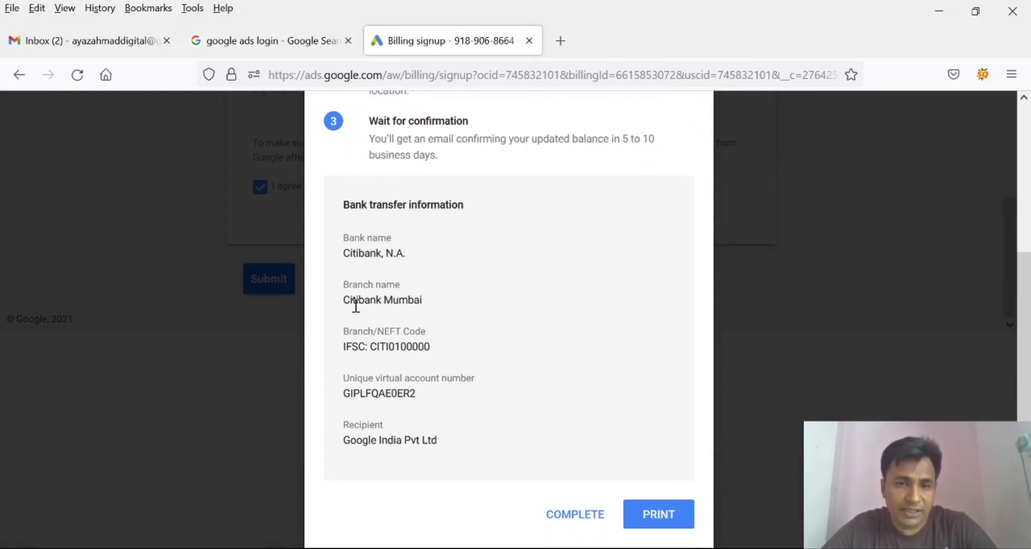
pyautogui.moveTo(348, 351); pyautogui.dragTo(419, 348)
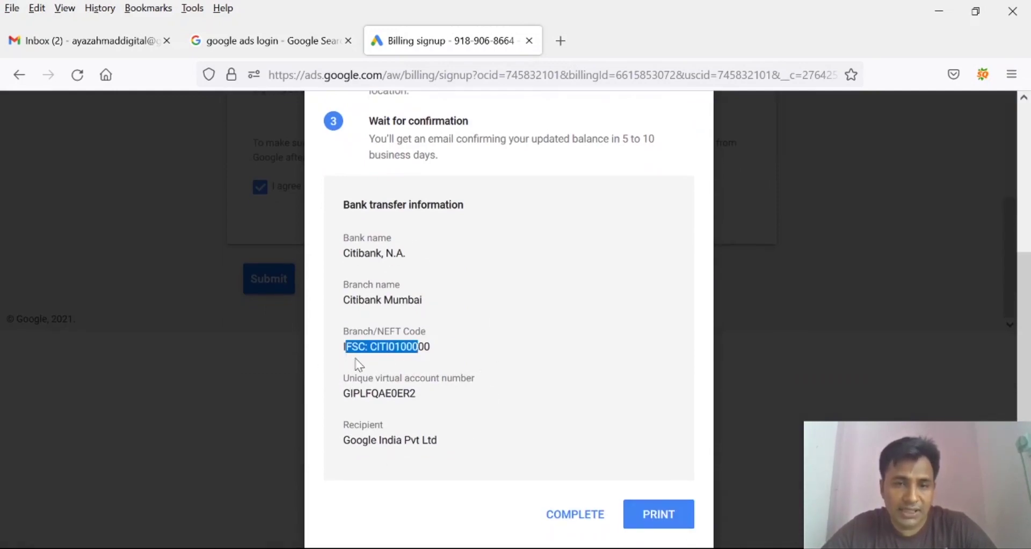
pyautogui.moveTo(348, 392); pyautogui.dragTo(435, 399)
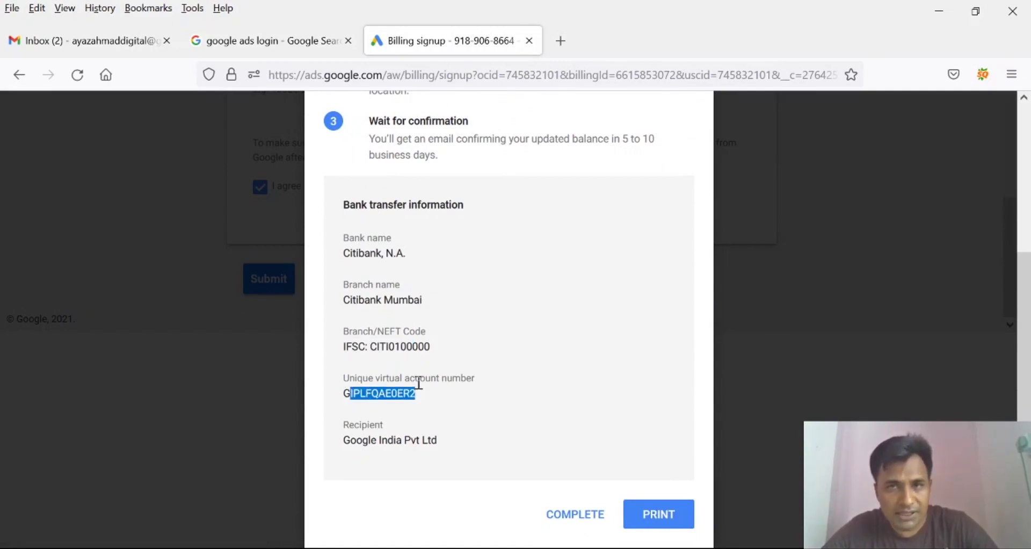
pyautogui.click(420, 383)
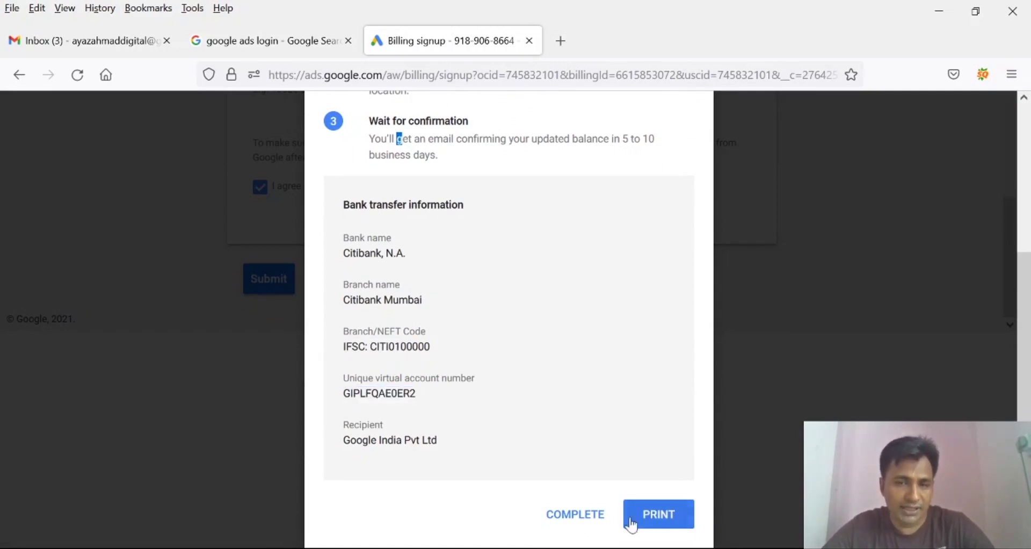
pyautogui.click(585, 516)
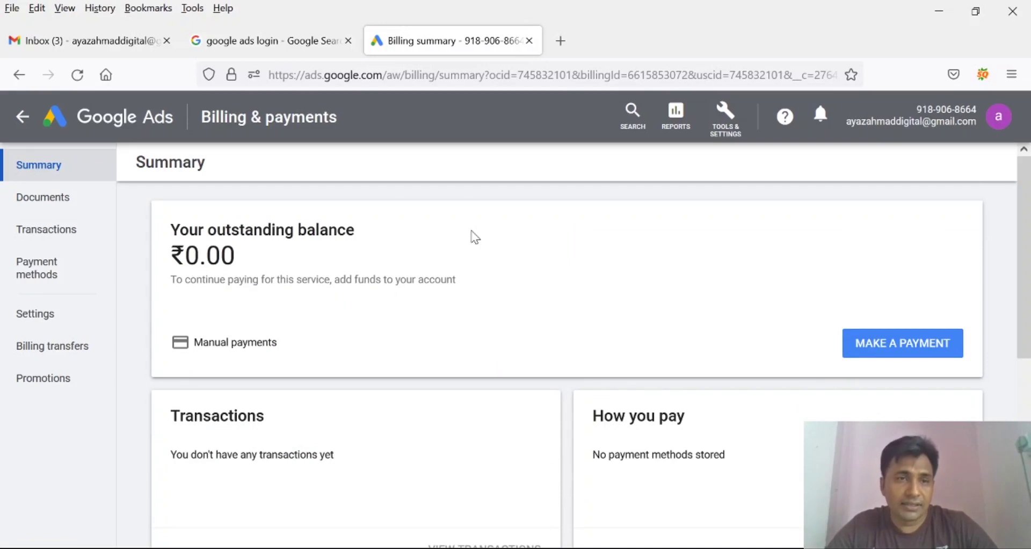
# Leave the billing summary and open the Campaigns page, keeping its campaign status filter as it is.
pyautogui.click(102, 129)
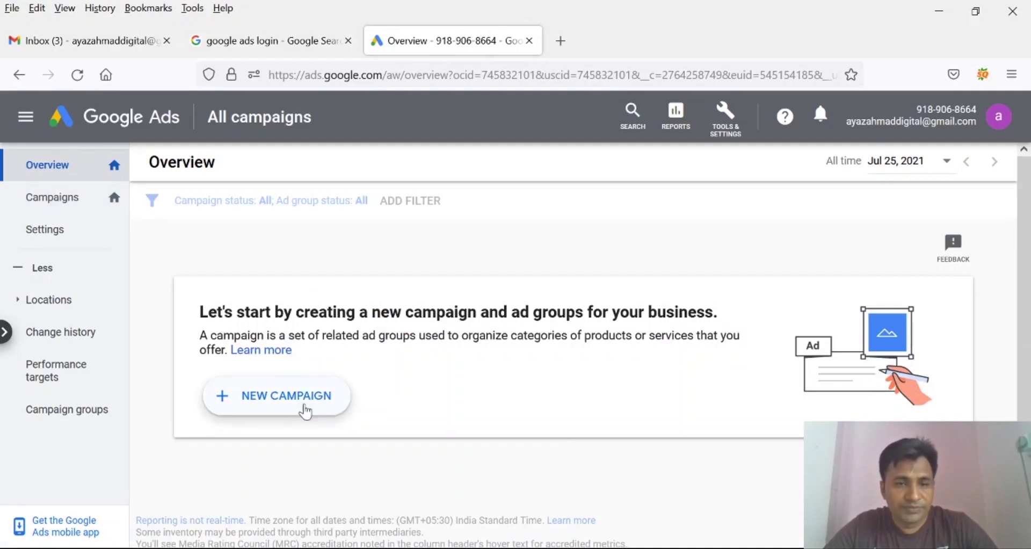
pyautogui.click(34, 199)
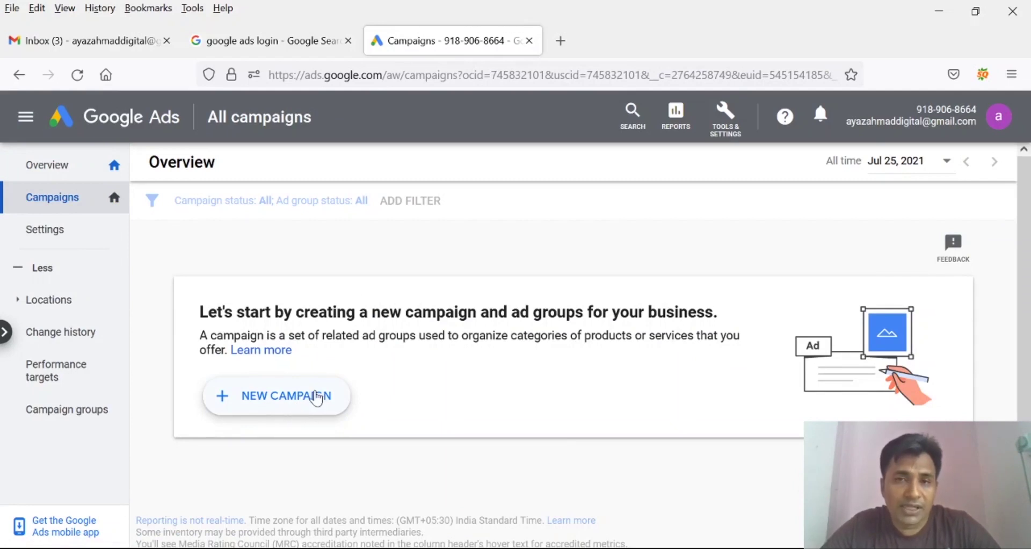
pyautogui.click(273, 396)
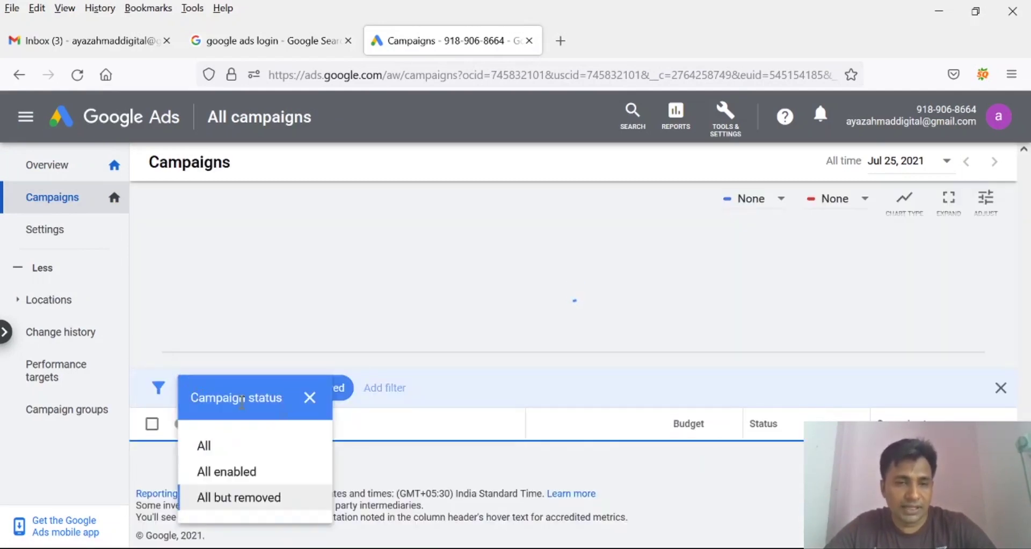
pyautogui.click(268, 410)
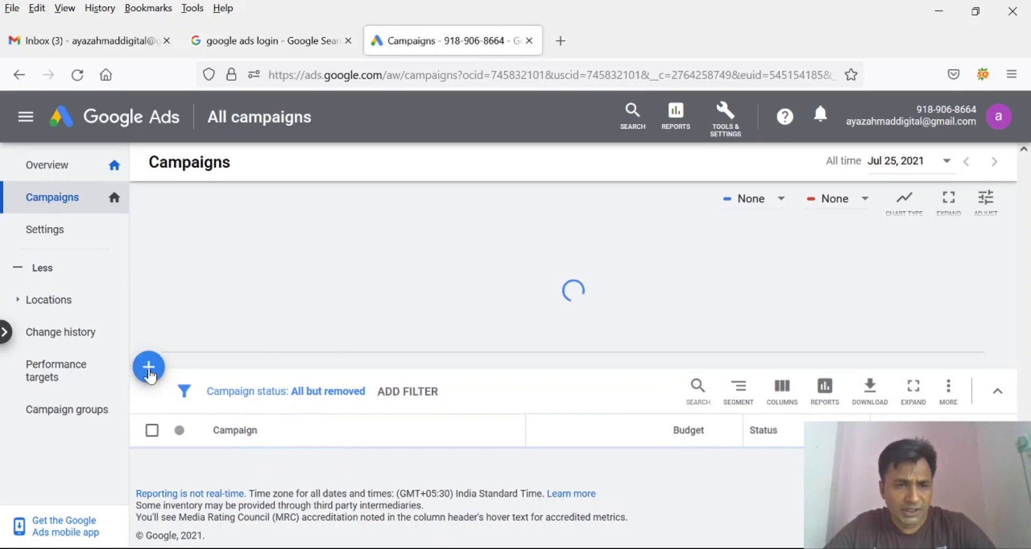
# Start a new campaign and look over the available campaign goals.
pyautogui.click(149, 374)
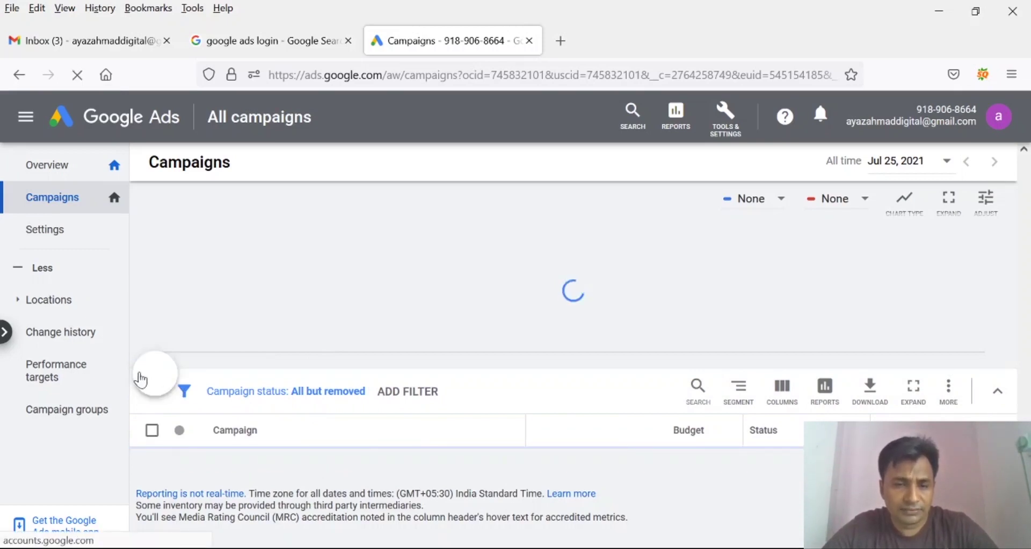
pyautogui.click(147, 292)
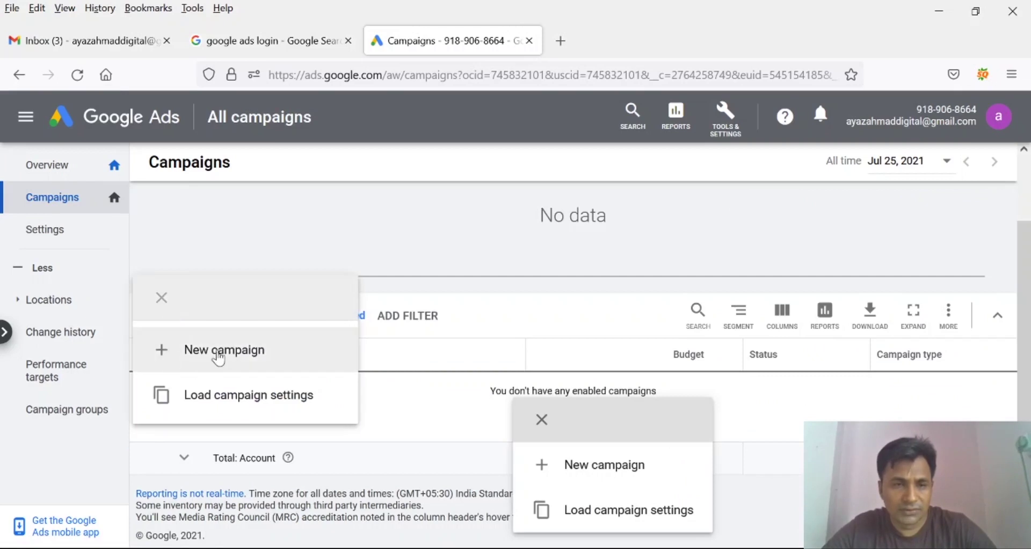
pyautogui.click(217, 354)
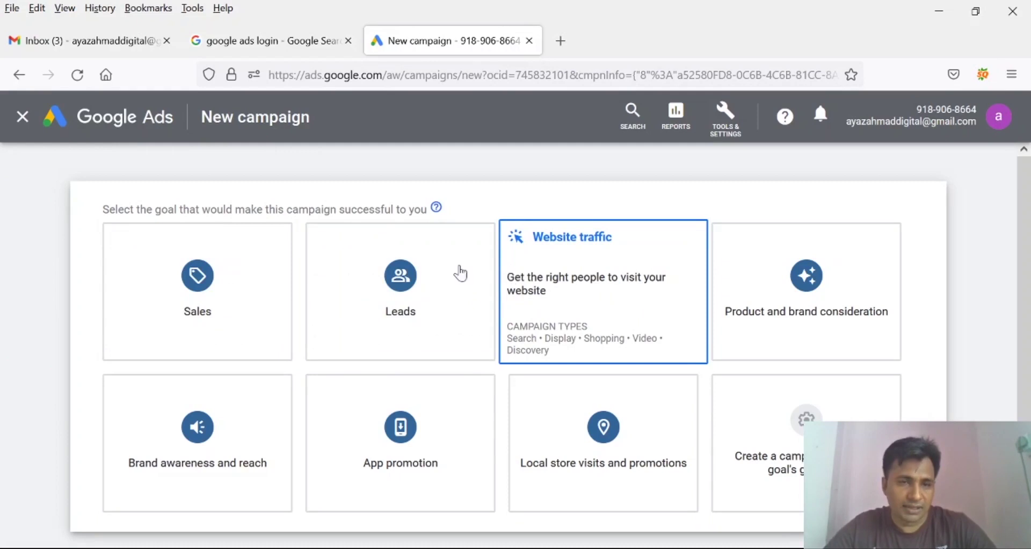
pyautogui.scroll(-2, 279, 301)
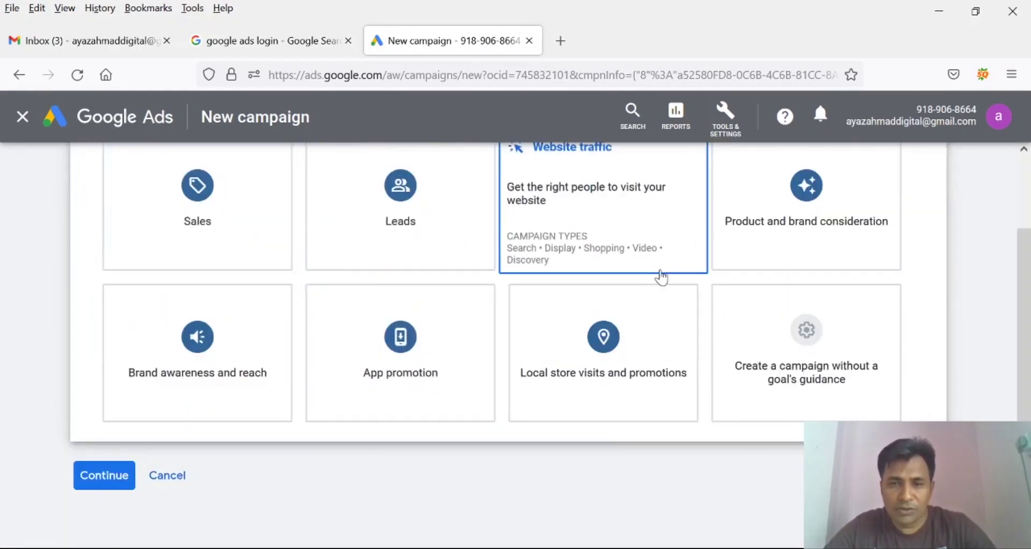